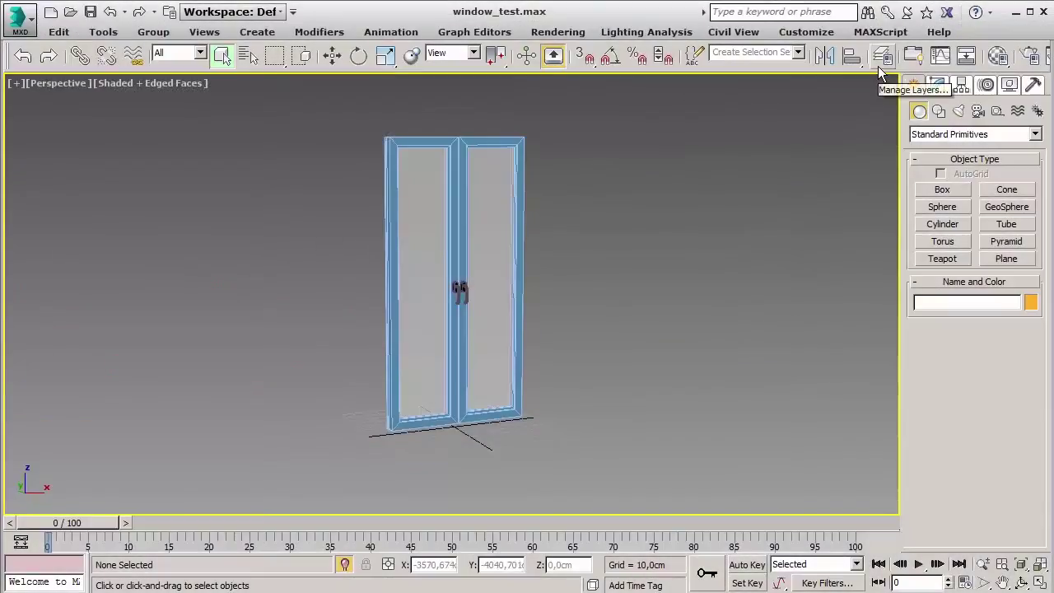
Open the Layer Explorer and dock it against the left edge of the main window
left_click(878, 68)
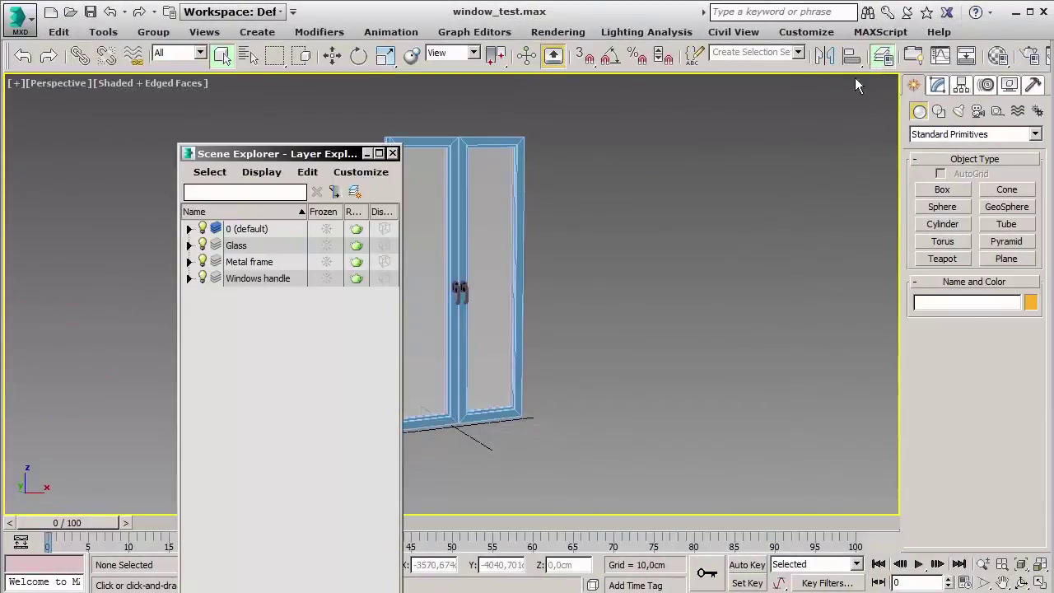
mouse_move(362, 141)
left_mouse_down()
mouse_move(316, 160)
mouse_move(246, 131)
mouse_move(55, 95)
mouse_move(6, 102)
left_mouse_up()
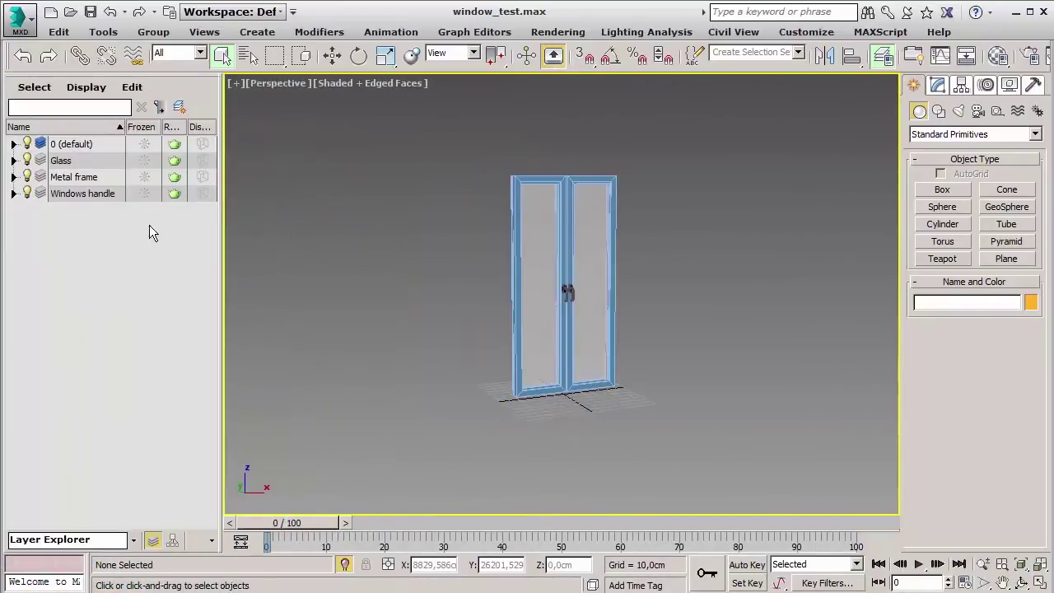
left_click_drag(222, 255, 251, 256)
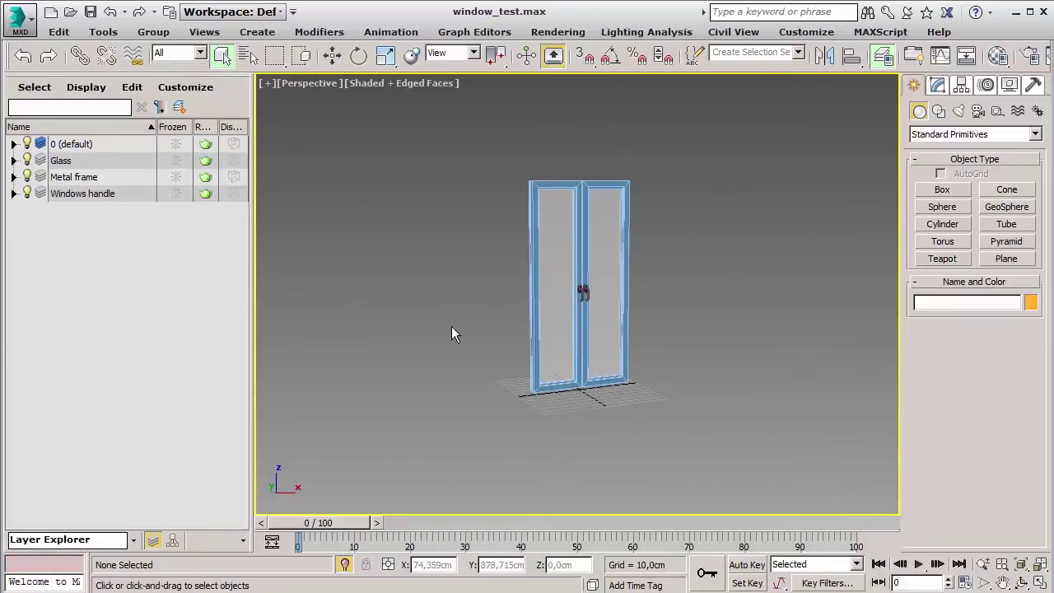
left_click(14, 144)
left_click(13, 194)
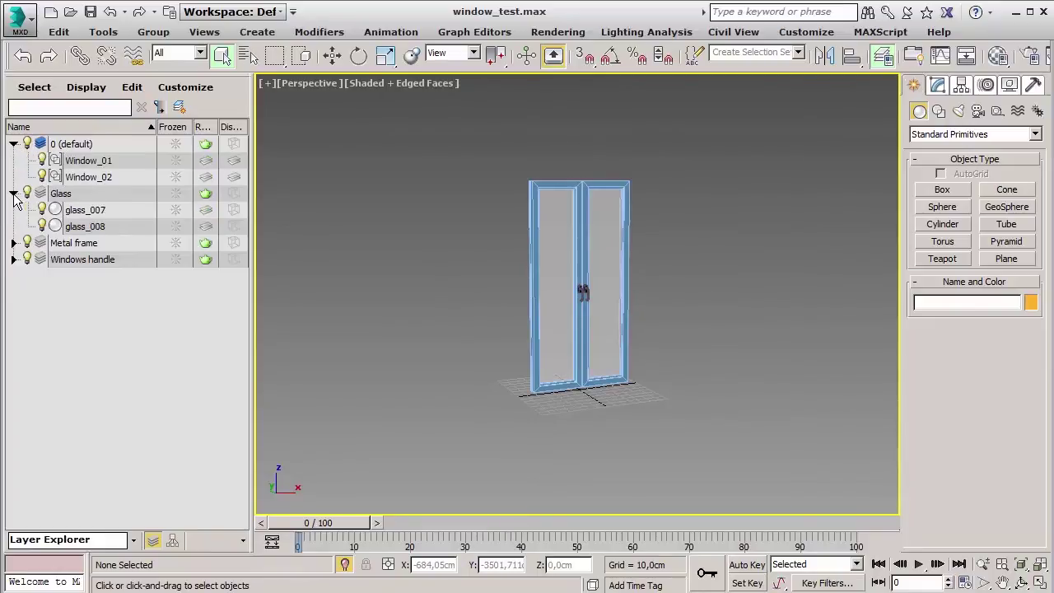
left_click(14, 242)
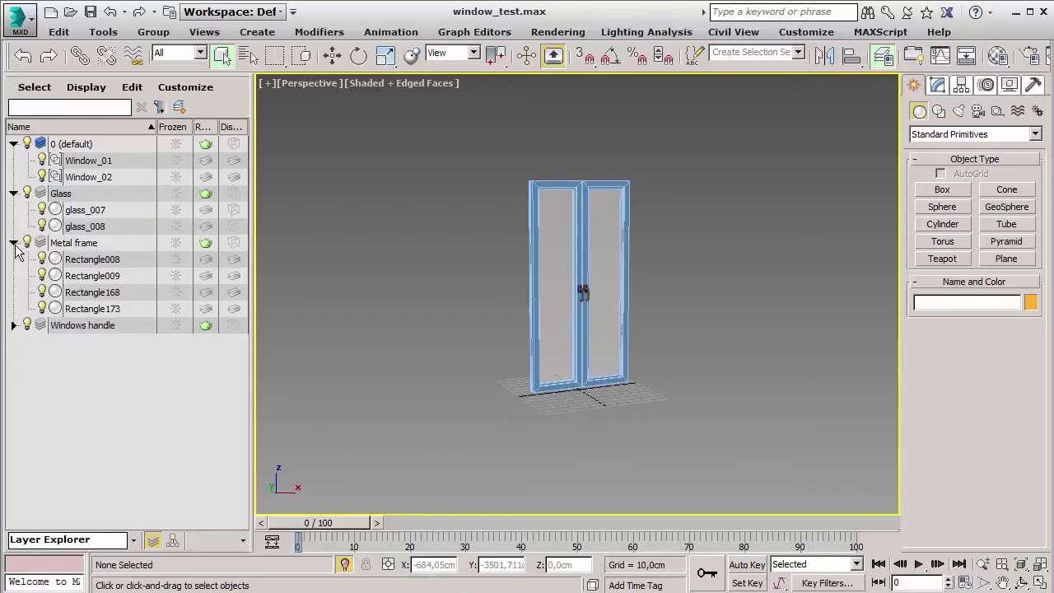
left_click(13, 325)
scroll(245, 329, "down", 1)
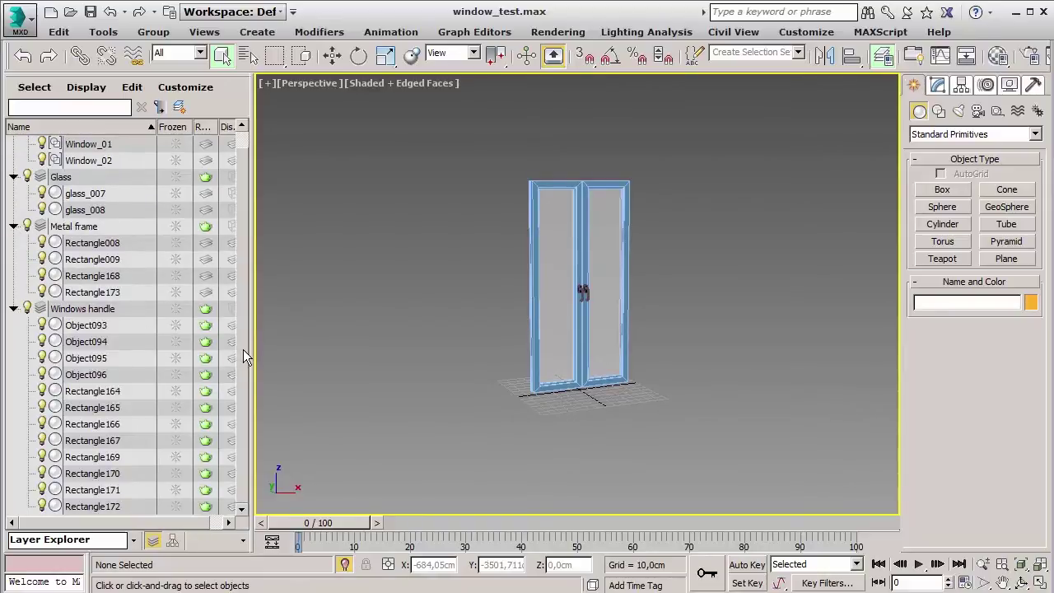
scroll(247, 350, "up", 1)
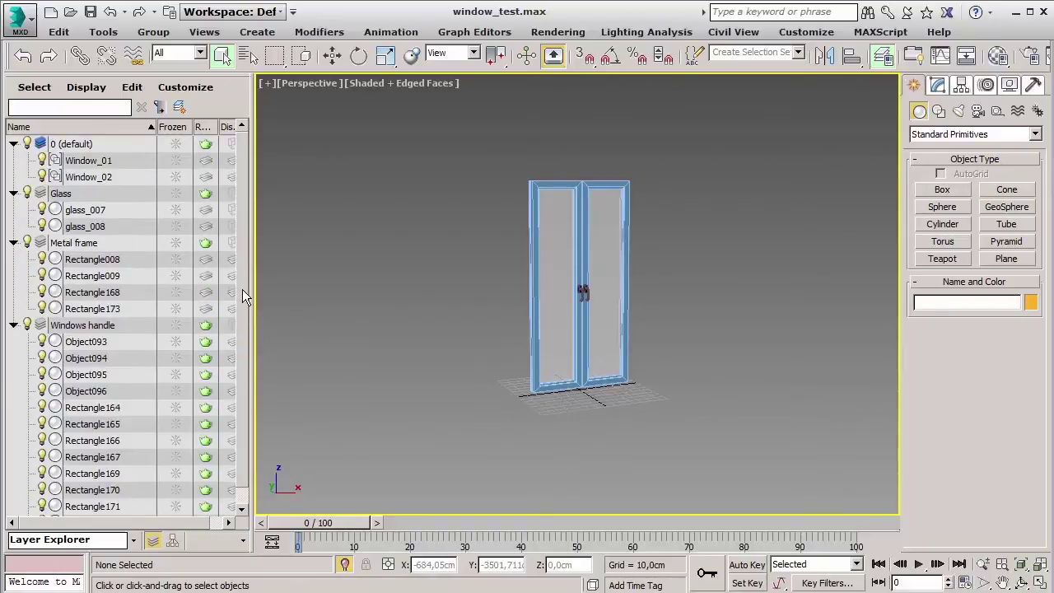
left_click(13, 325)
left_click(13, 242)
left_click(14, 192)
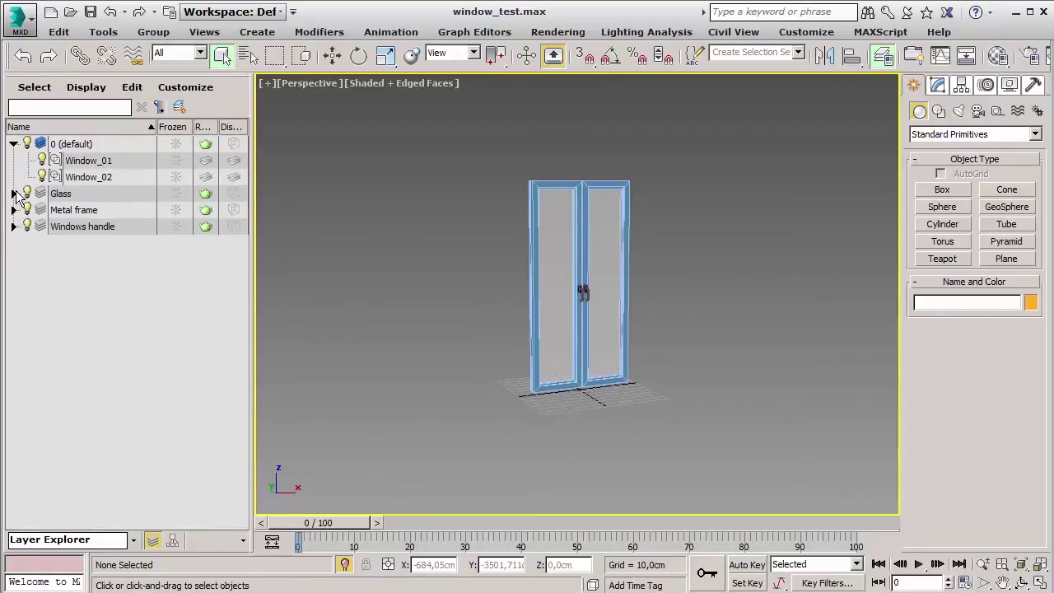
left_click(13, 144)
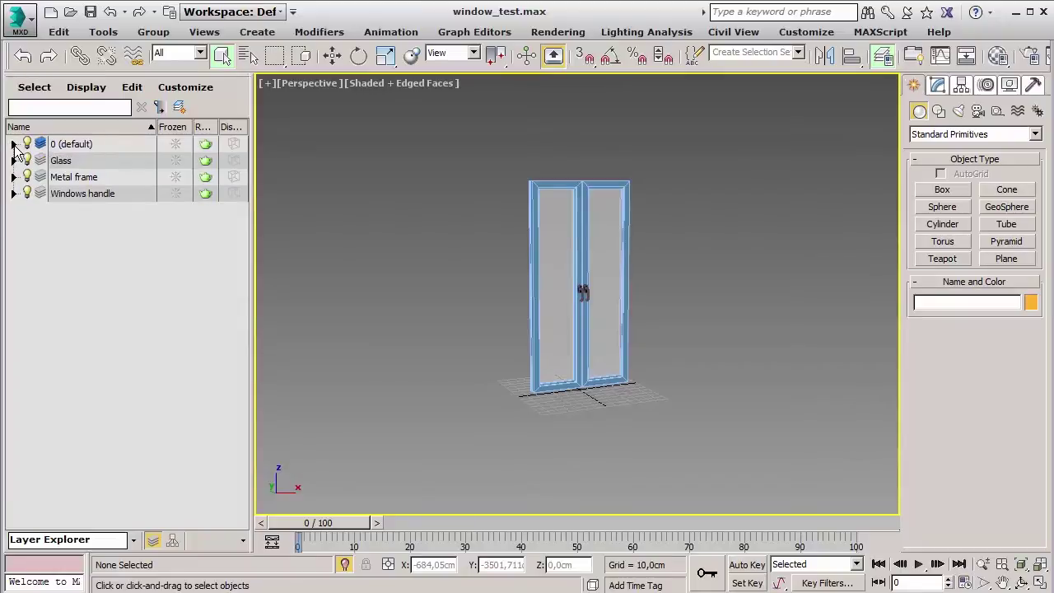
left_click(173, 540)
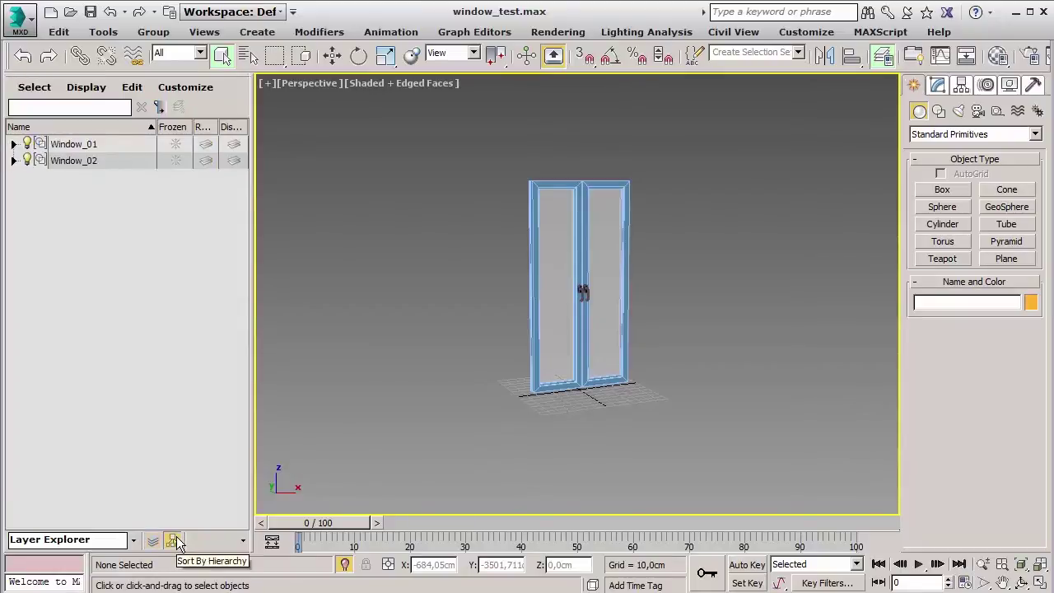
left_click(152, 540)
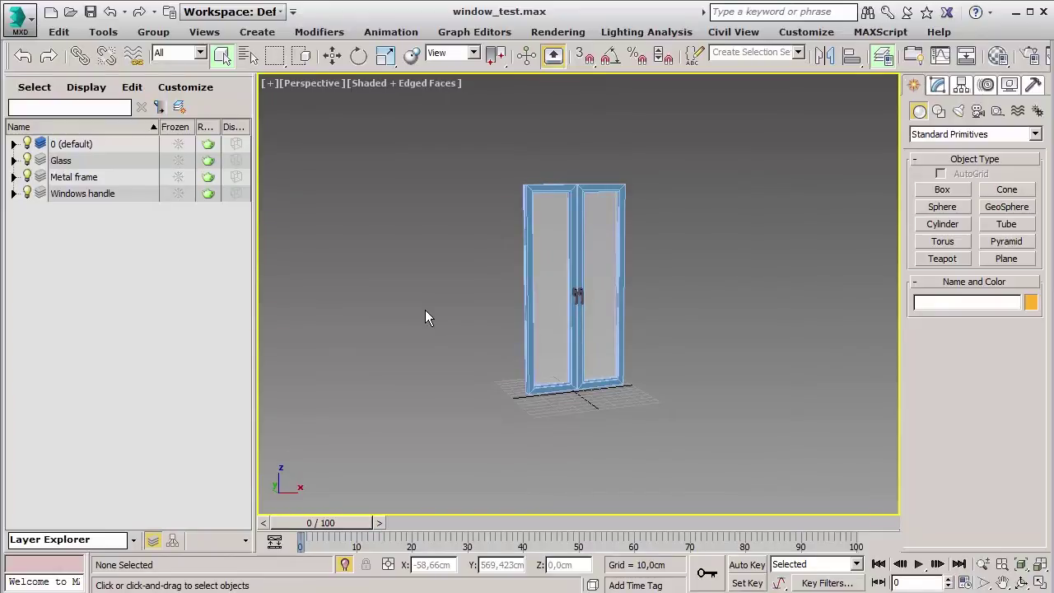
mouse_move(637, 255)
middle_mouse_down("alt")
mouse_move(807, 299)
mouse_move(790, 305)
mouse_move(568, 271)
middle_mouse_up("alt")
left_click(569, 270)
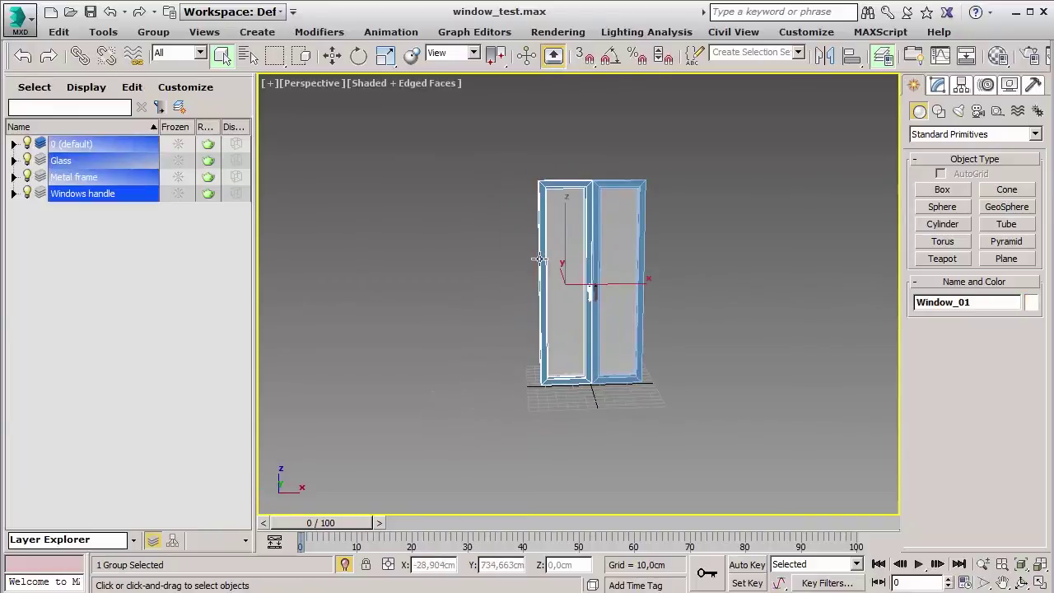
left_click(460, 253)
mouse_move(460, 254)
middle_mouse_down("alt")
mouse_move(522, 301)
mouse_move(404, 275)
middle_mouse_up("alt")
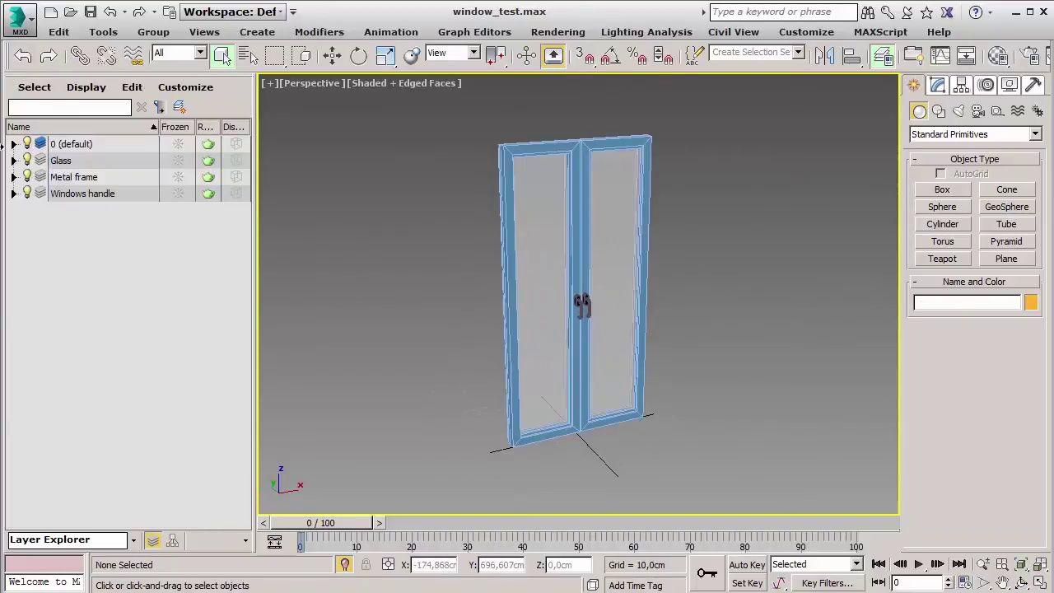
left_click(116, 146)
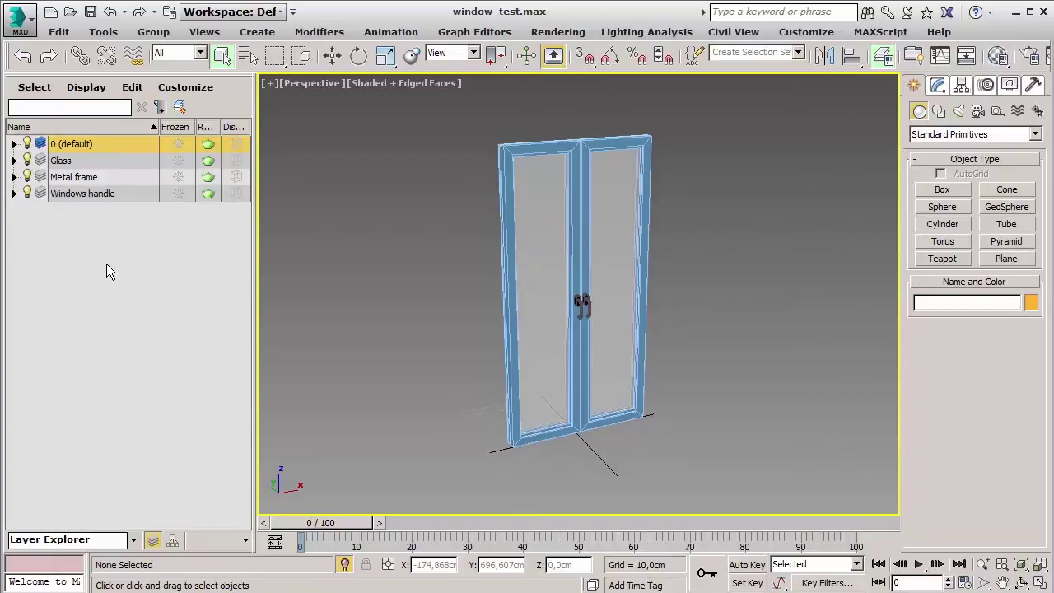
left_click(14, 144)
left_click(126, 166)
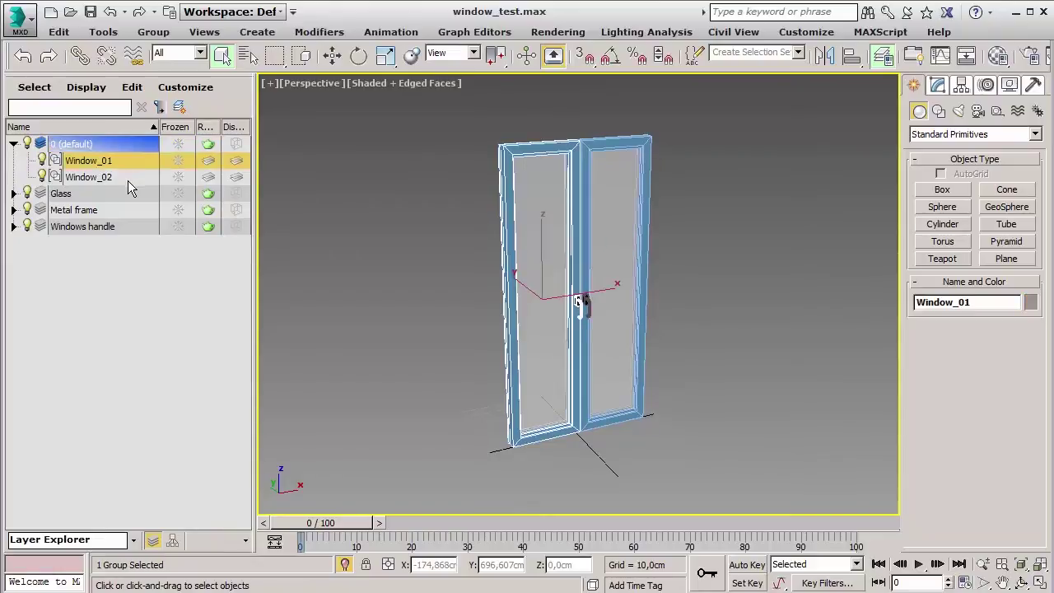
left_click(127, 179)
left_click(14, 147)
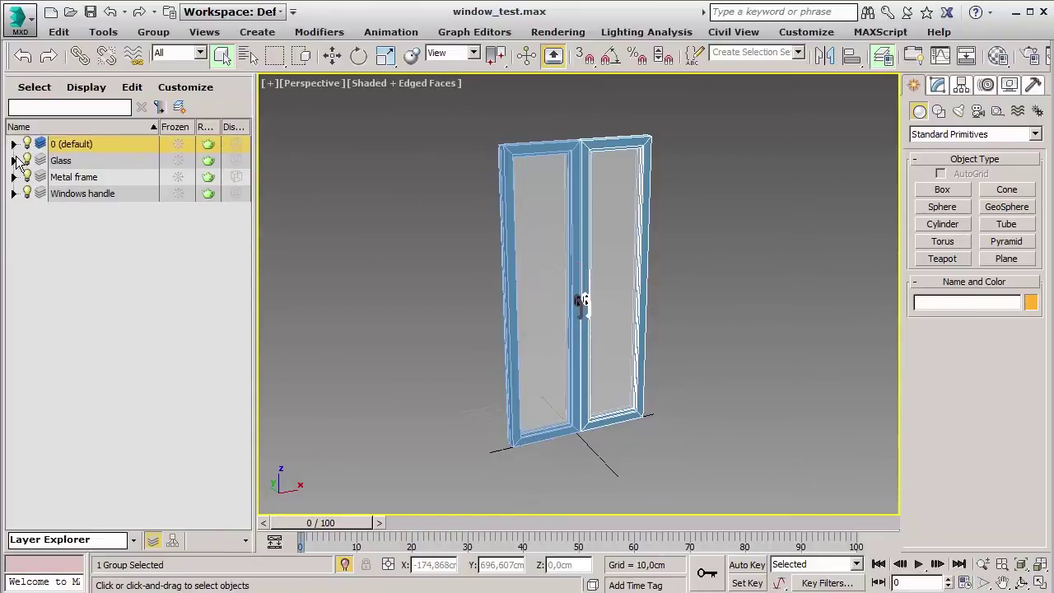
left_click(14, 161)
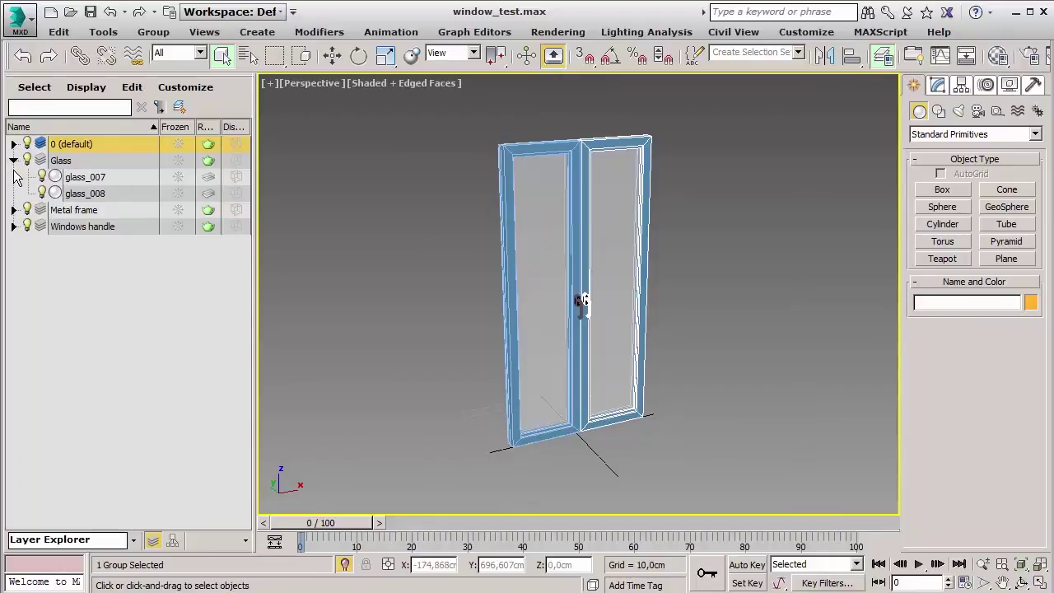
left_click(13, 210)
left_click(13, 293)
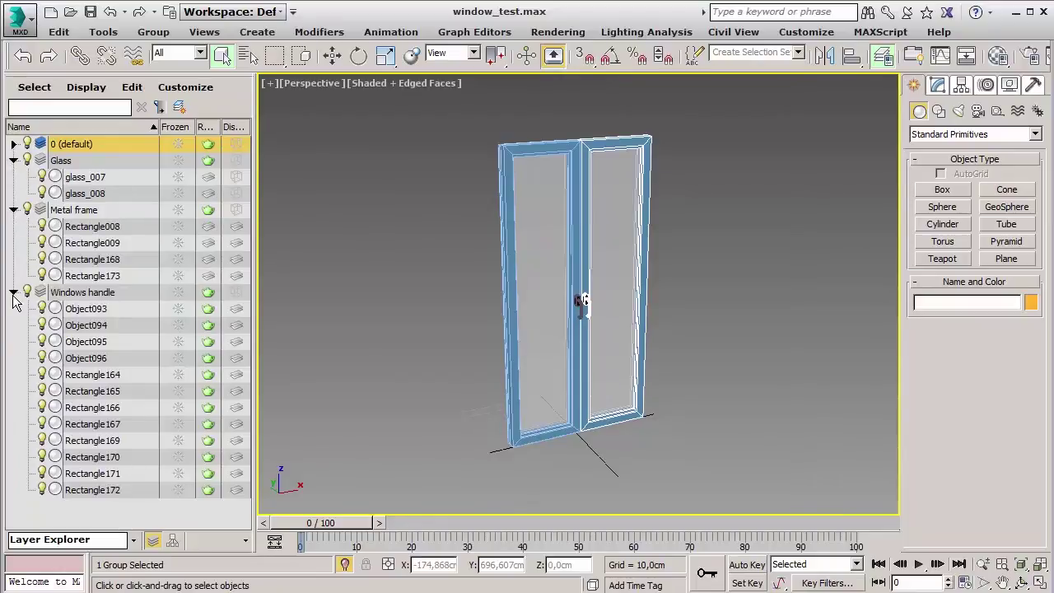
left_click(13, 293)
left_click(13, 210)
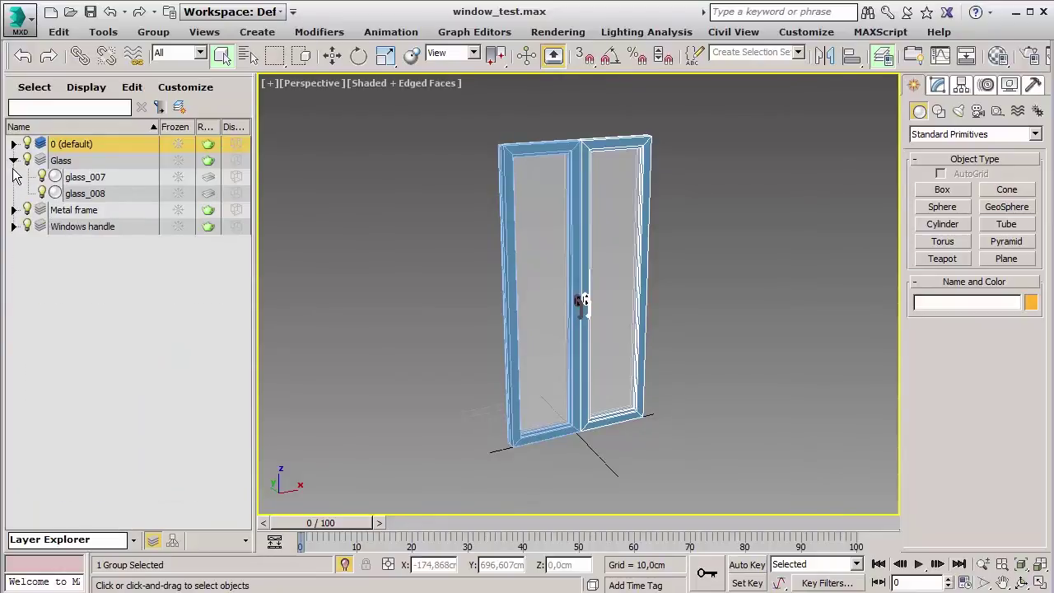
left_click(14, 161)
left_click(398, 244)
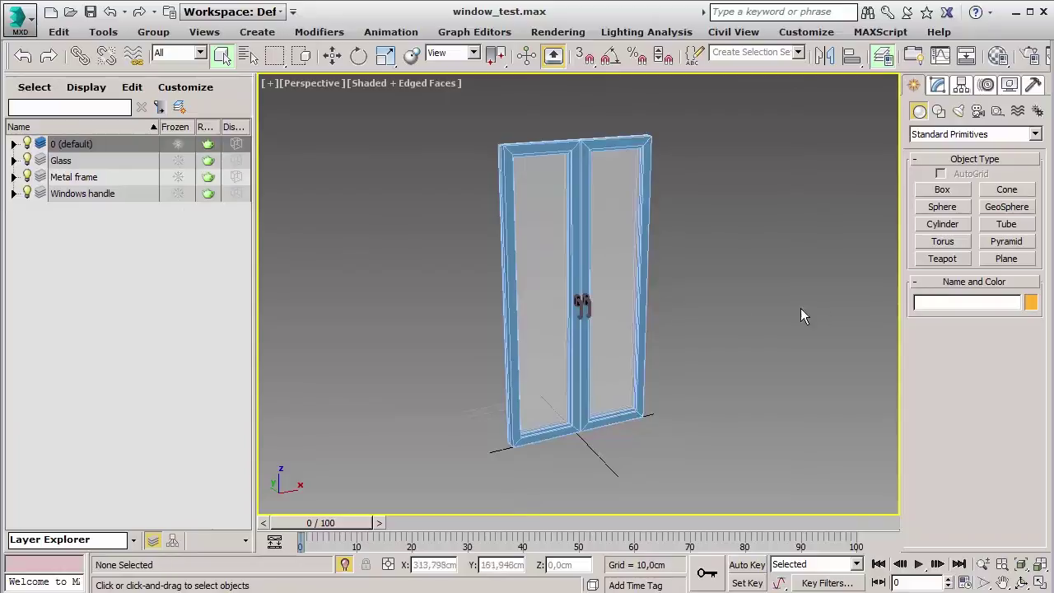
Create Teapot001 left of the window on the 0 (default) layer, then check the layer list
left_click(942, 258)
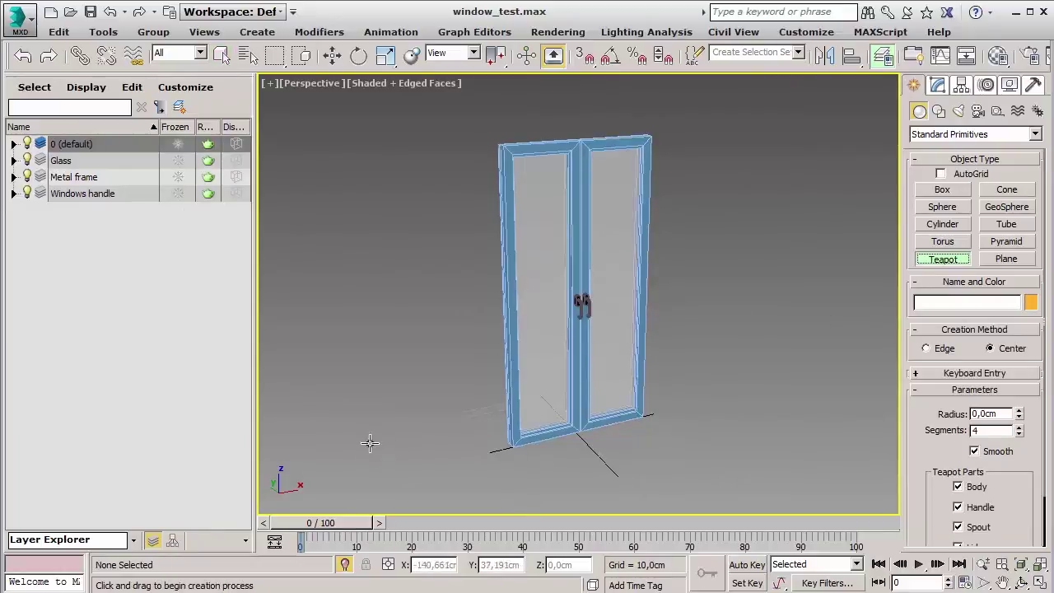
left_click(142, 143)
left_click_drag(393, 444, 408, 424)
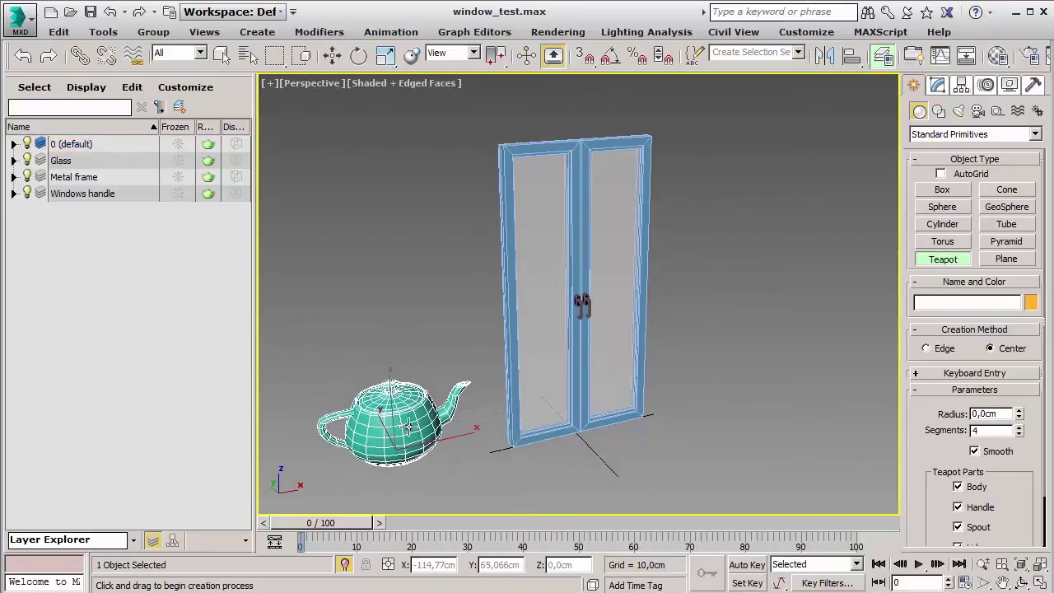
right_click(423, 352)
left_click(13, 144)
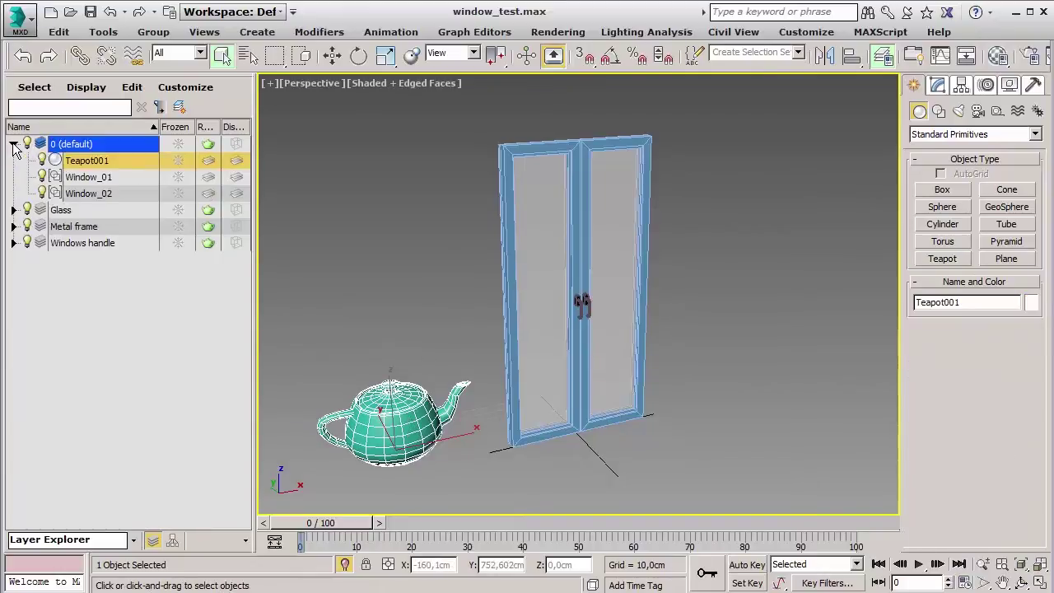
left_click(95, 165)
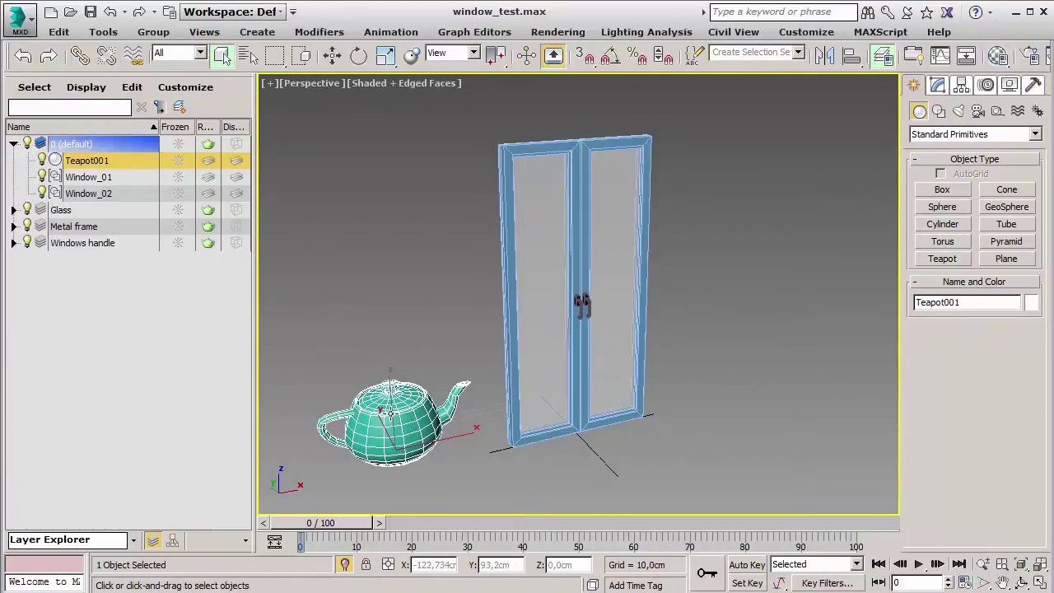
left_click(13, 209)
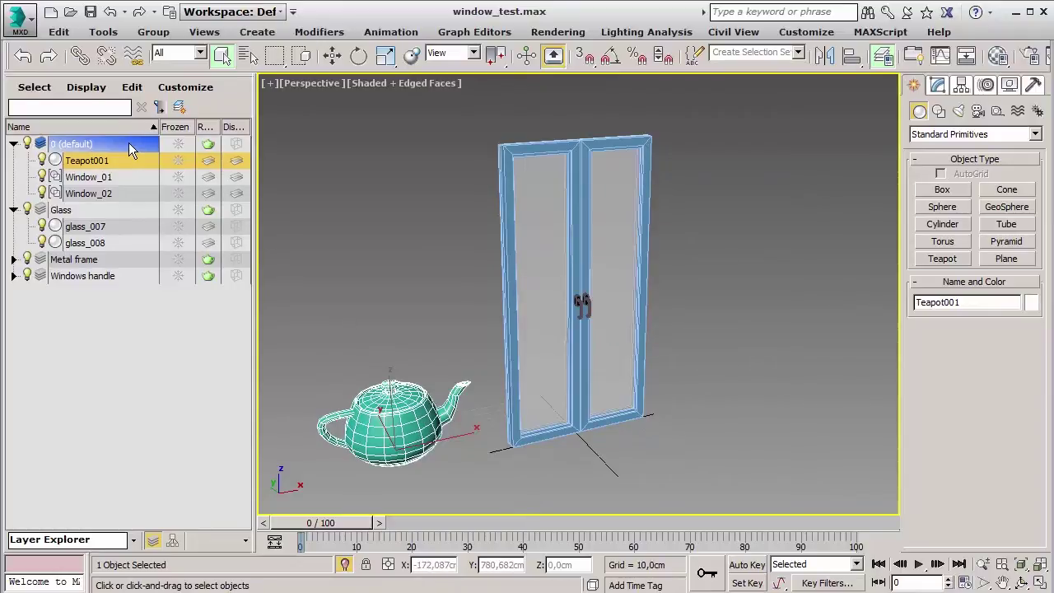
Move Teapot001 from the Glass layer onto a newly created Layer001
left_click_drag(124, 160, 124, 211)
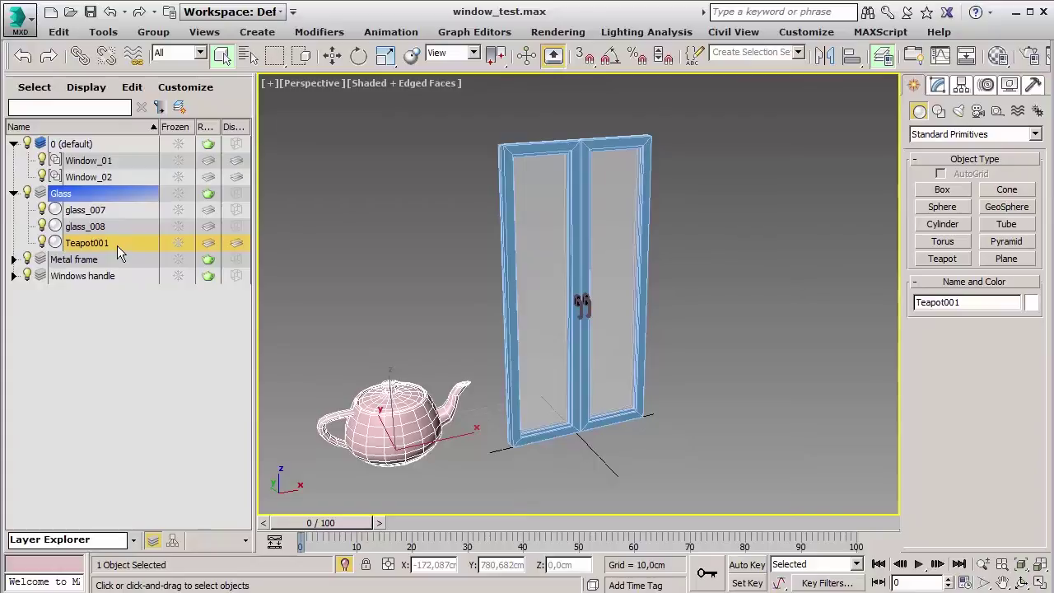
left_click(179, 109)
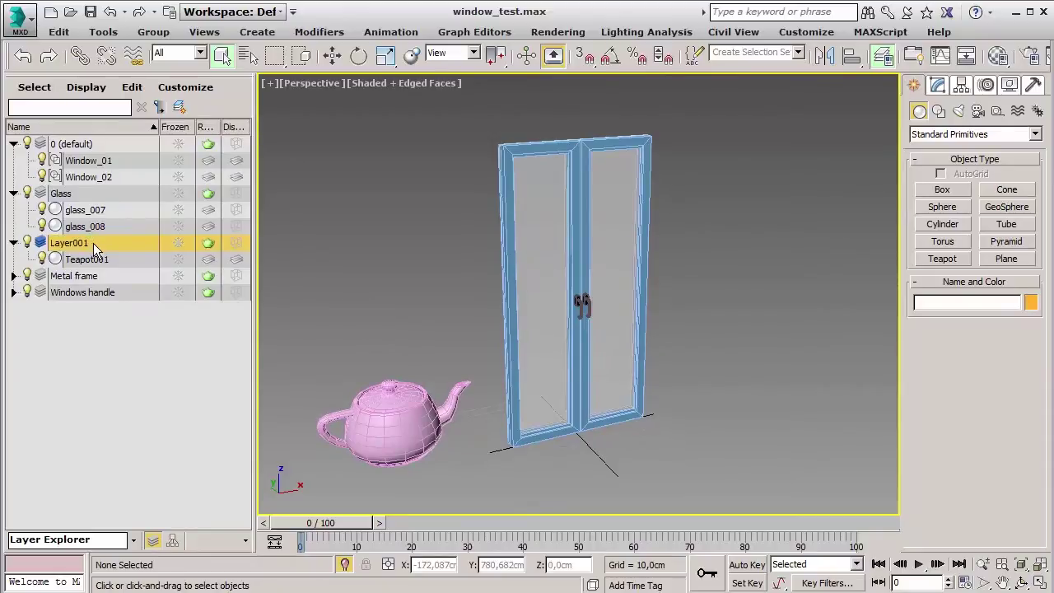
Rename Layer001 to 'teapot'
left_click(322, 248)
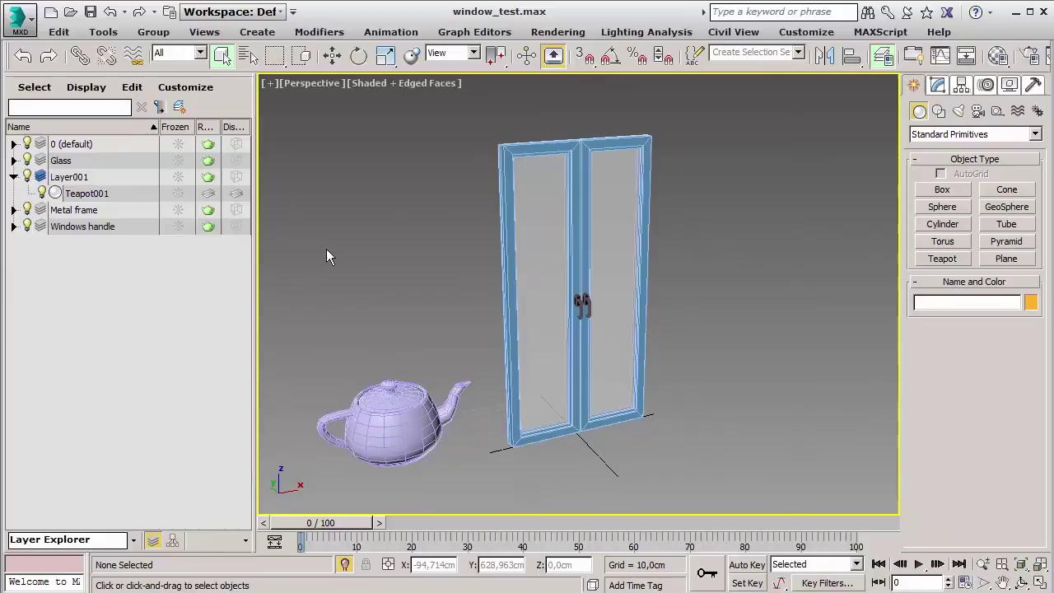
double_click(79, 181)
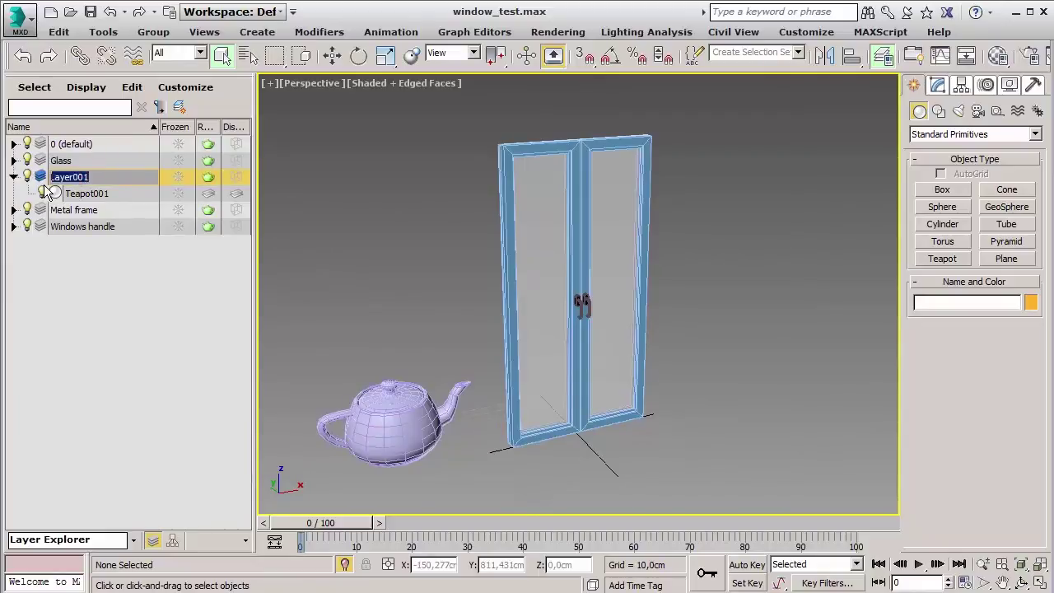
type("teapot")
key("Return")
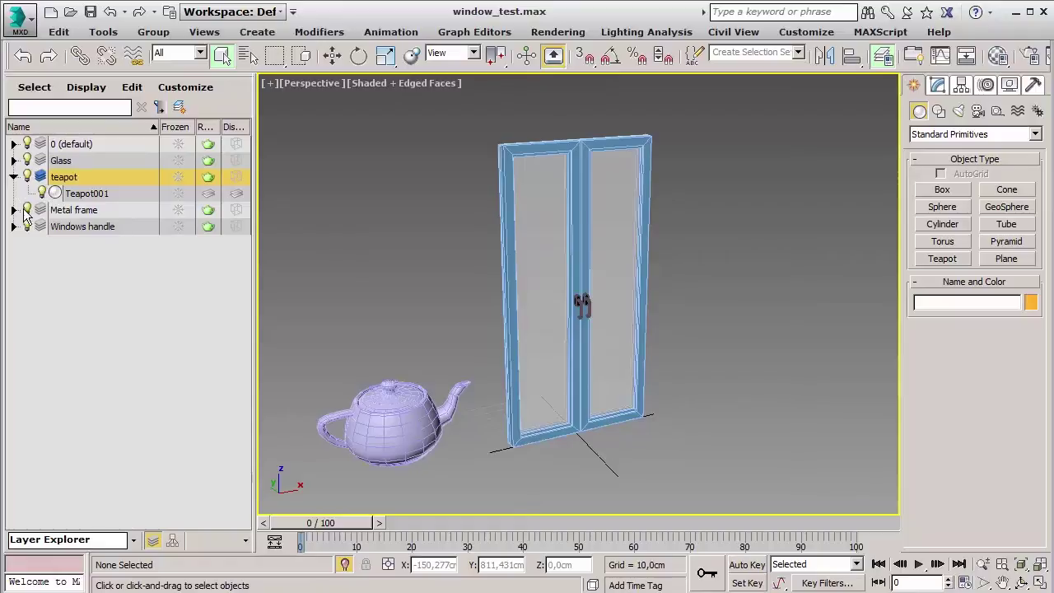
Rename the Metal frame layer's door frame objects to 'frames'
left_click(13, 210)
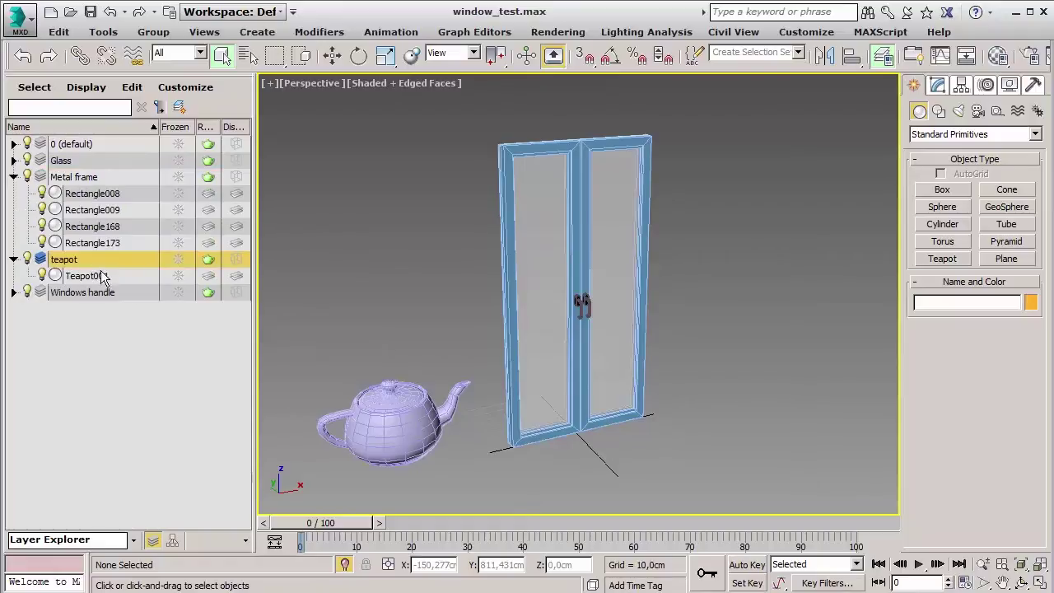
left_click(102, 209)
left_click(111, 244, "ctrl")
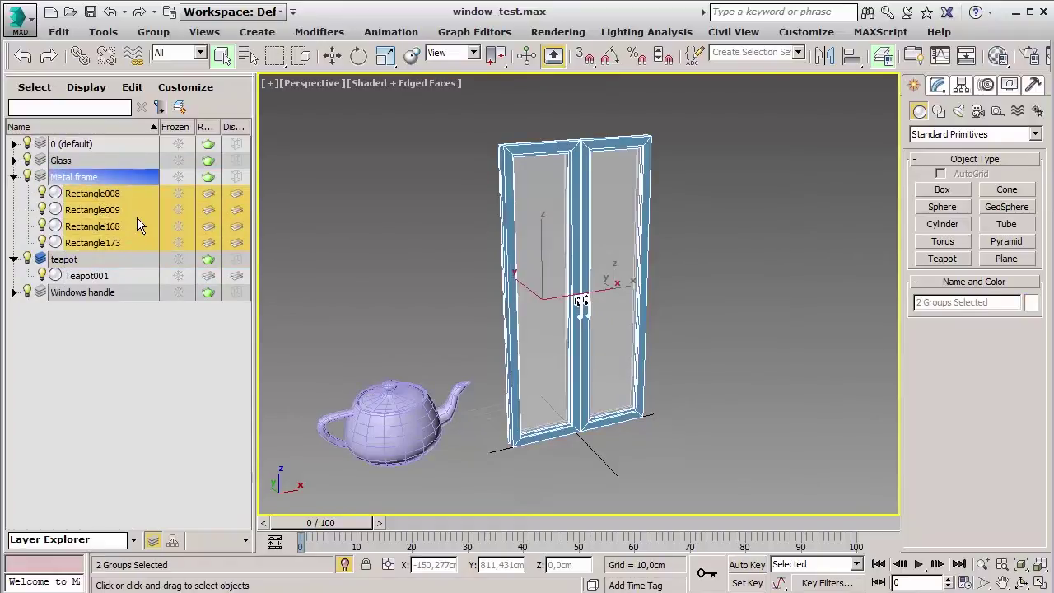
right_click(136, 217)
left_click(161, 284)
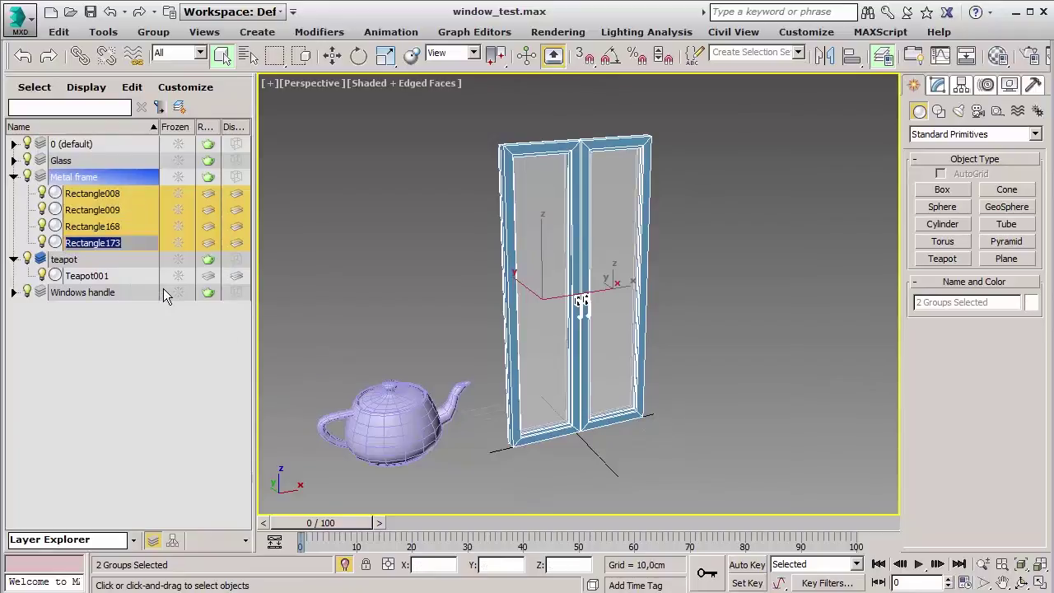
type("frames")
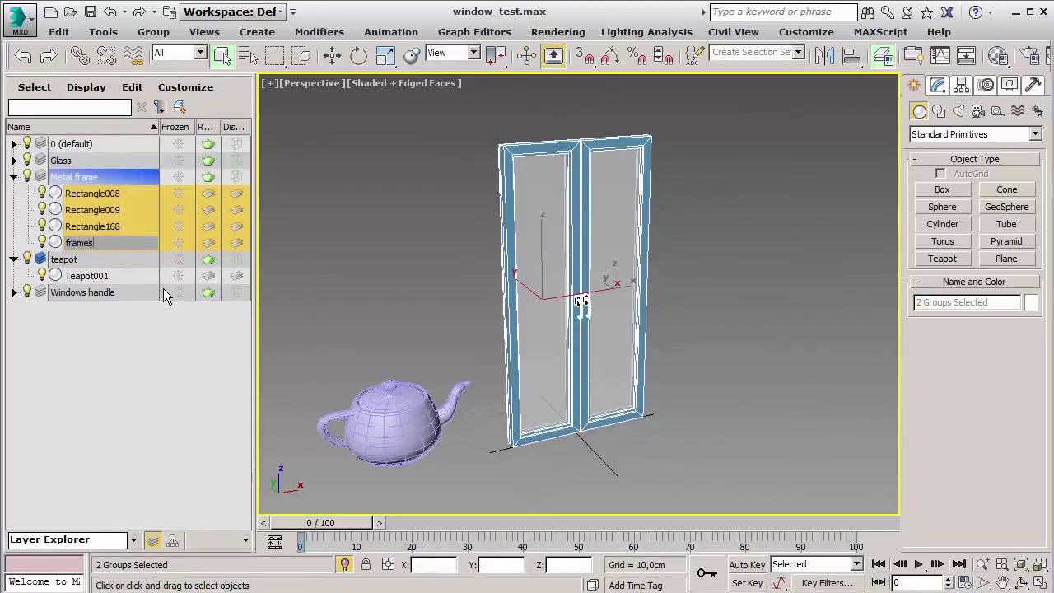
key("Return")
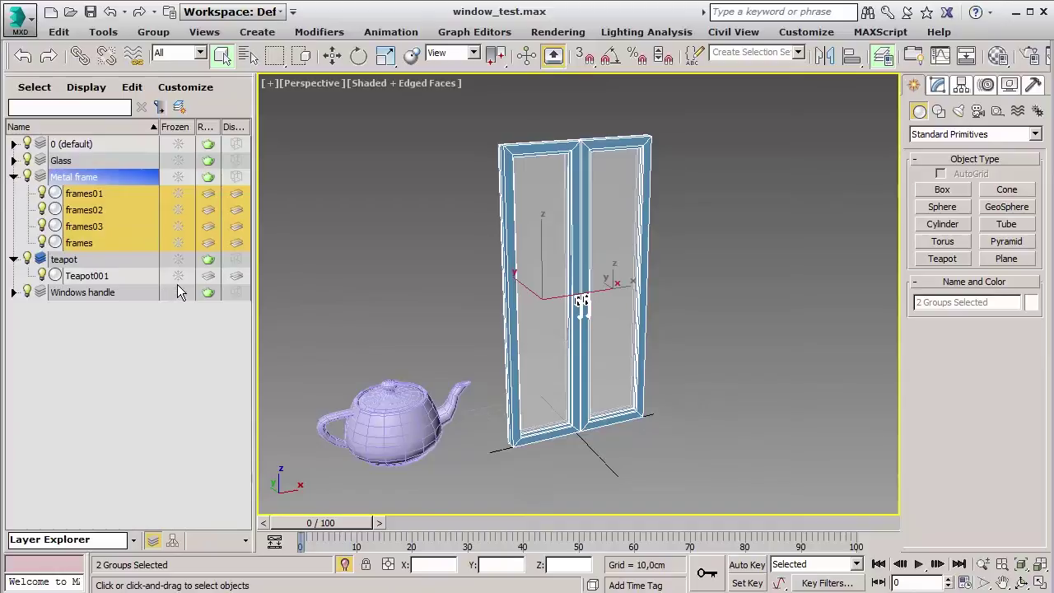
Delete Teapot001 and then the empty teapot layer
left_click(13, 176)
left_click(85, 211)
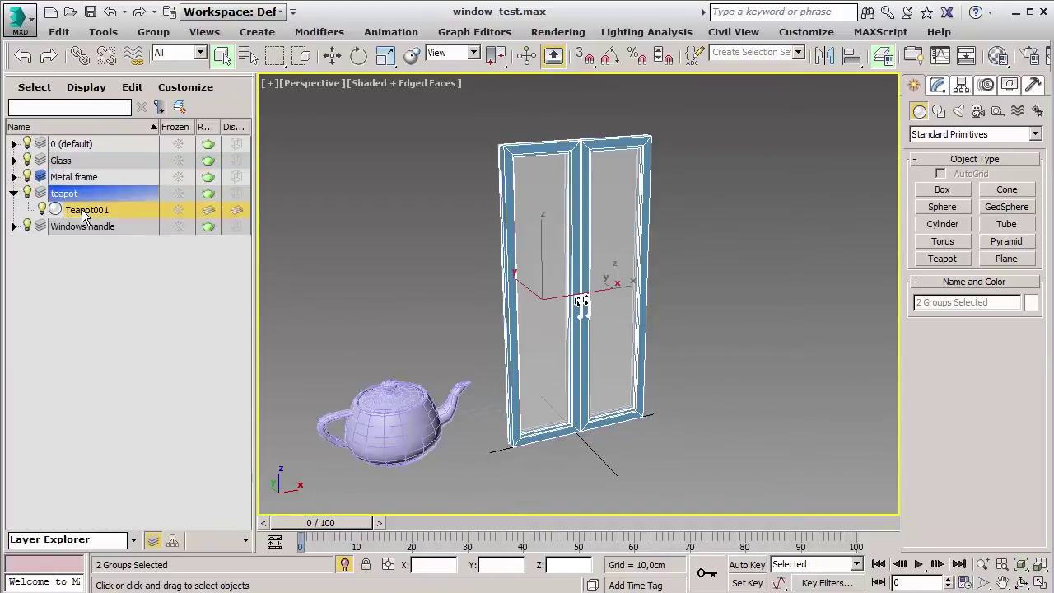
right_click(84, 212)
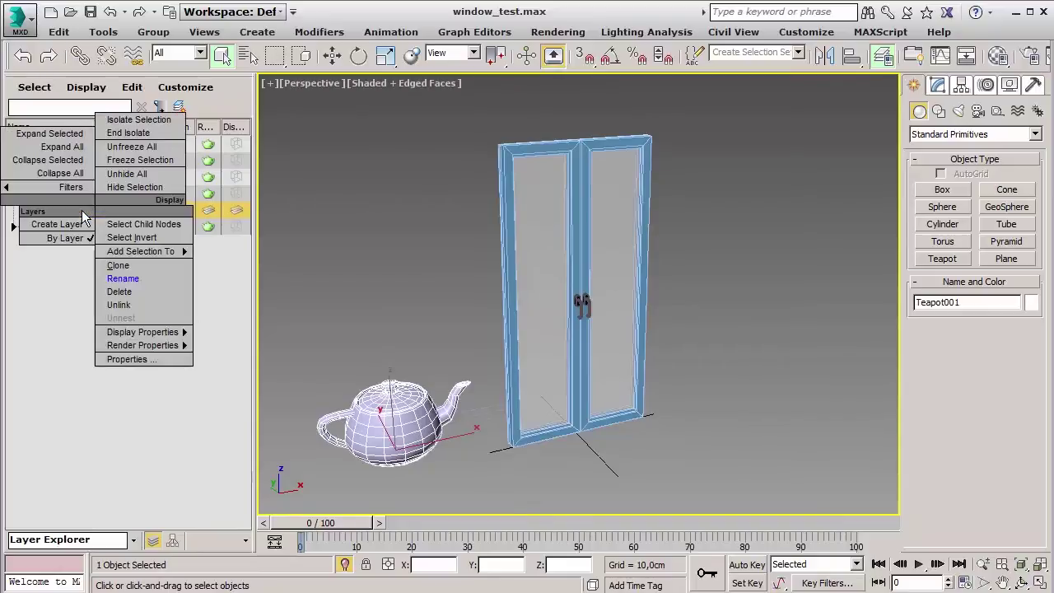
left_click(112, 288)
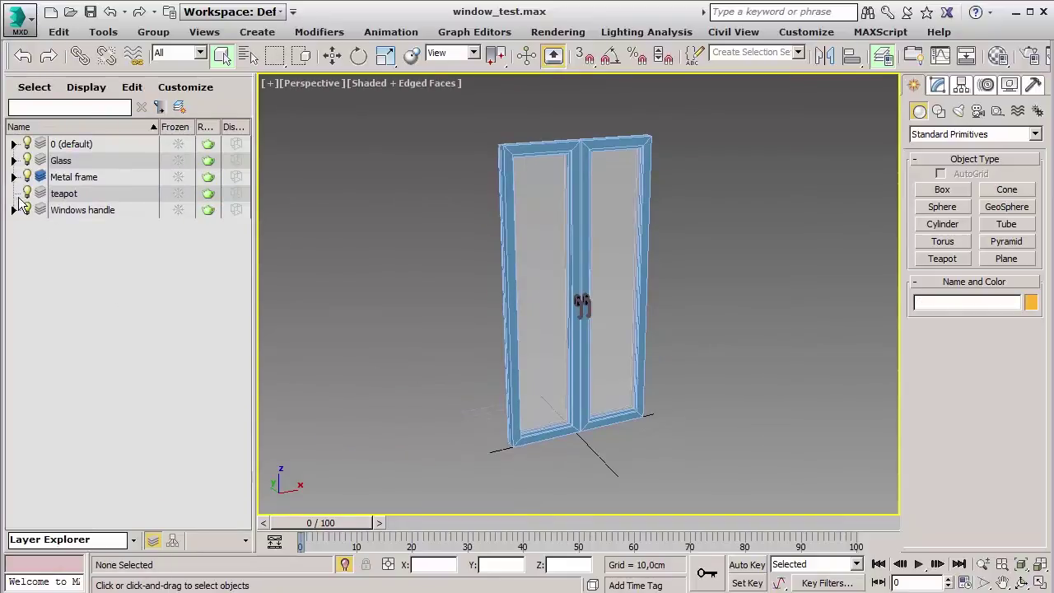
left_click(74, 195)
right_click(99, 205)
left_click(123, 274)
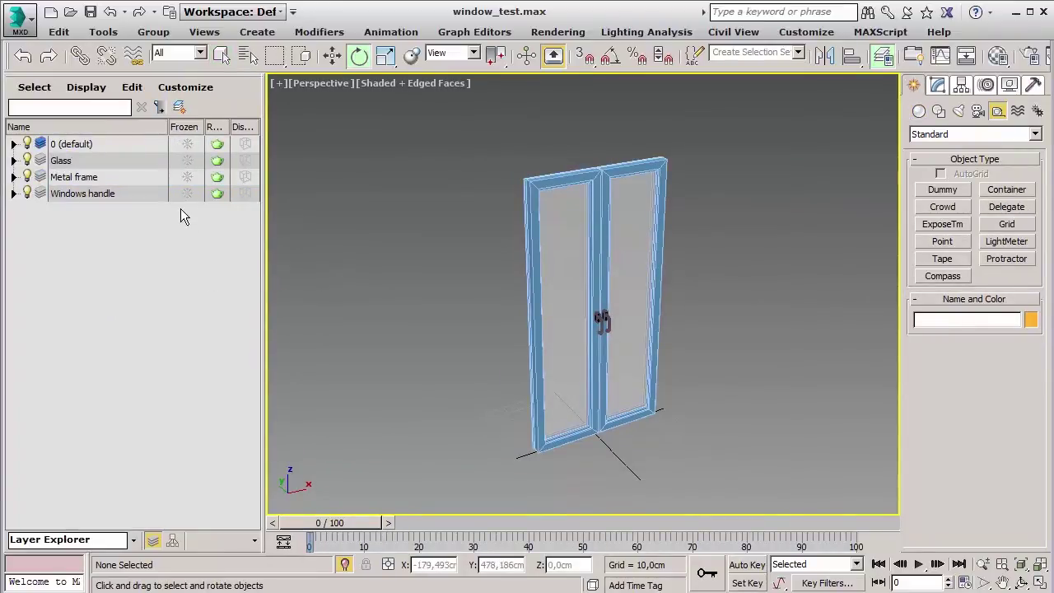
Widen the layer list, test freezing, and display Metal frame and handle as boxes
left_click_drag(261, 173, 344, 168)
mouse_move(251, 125)
left_mouse_down()
mouse_move(228, 134)
mouse_move(304, 127)
left_mouse_up()
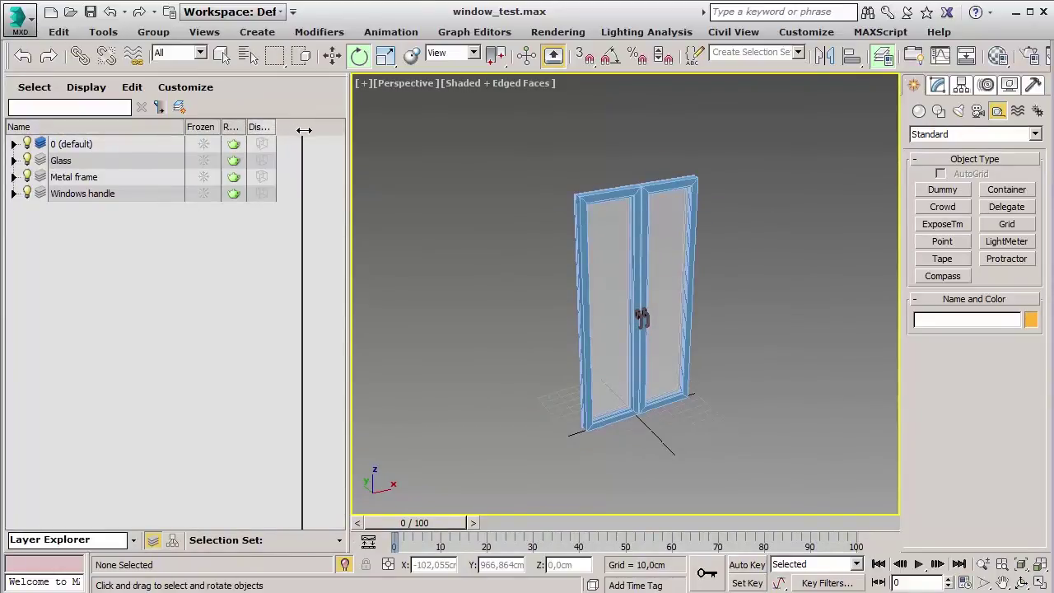
left_click(203, 161)
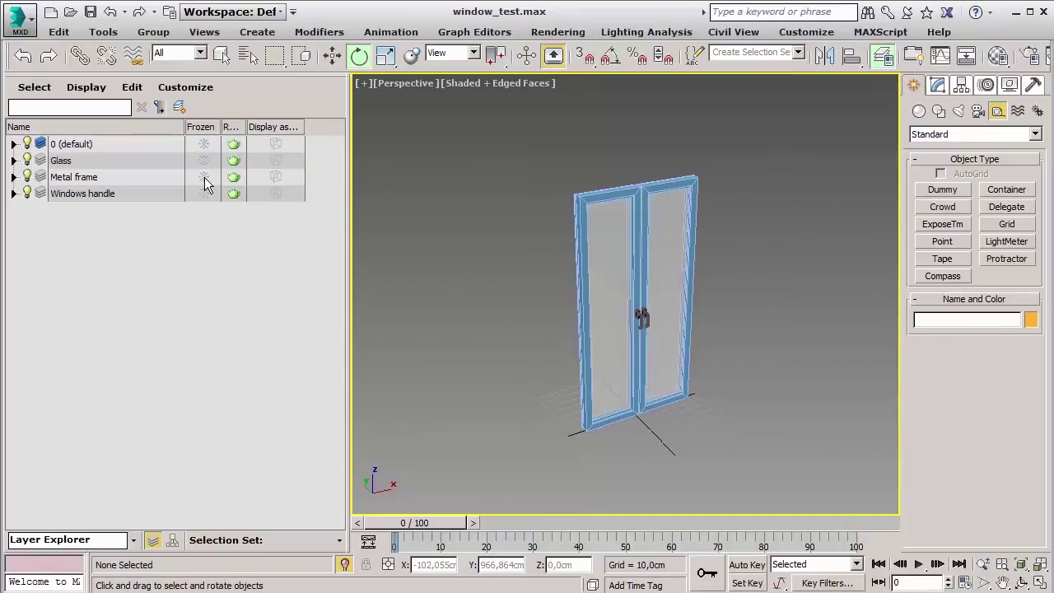
left_click(204, 177)
left_click(203, 177)
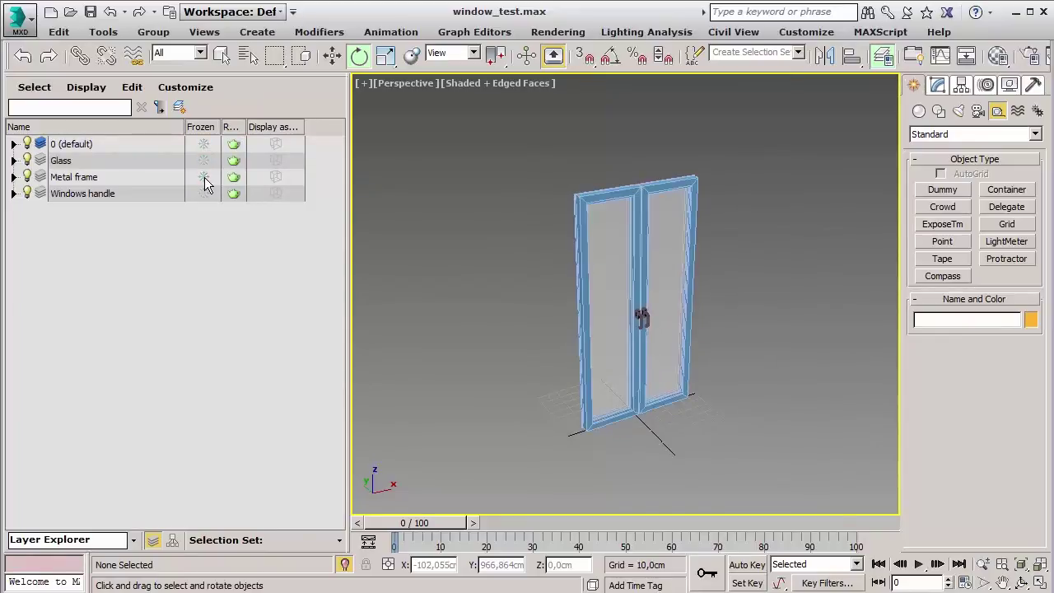
left_click(276, 177)
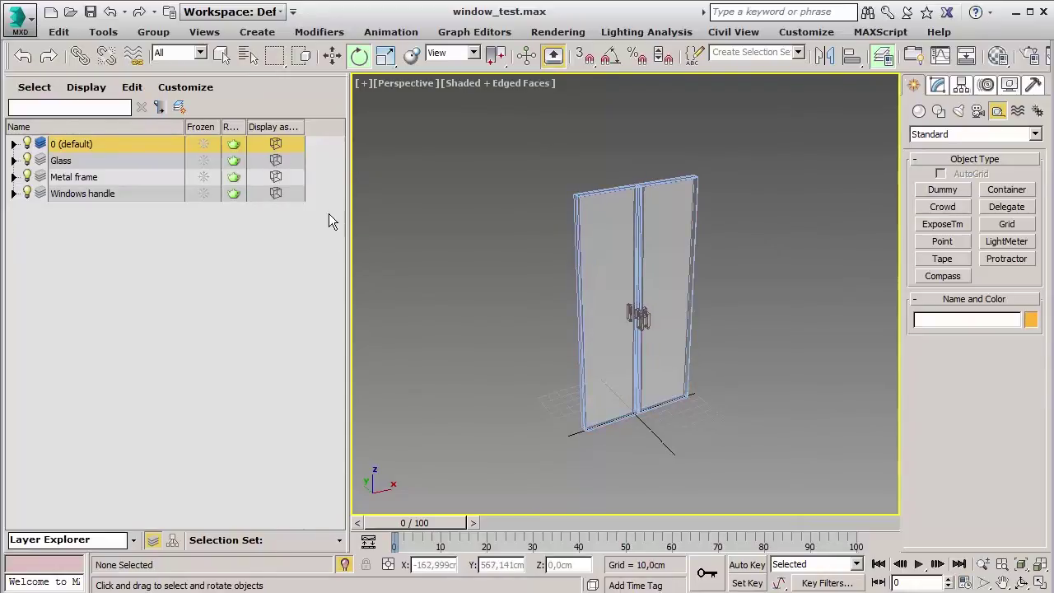
Add a Faces column and expand Glass, Metal frame and Windows handle to see counts
left_click(198, 88)
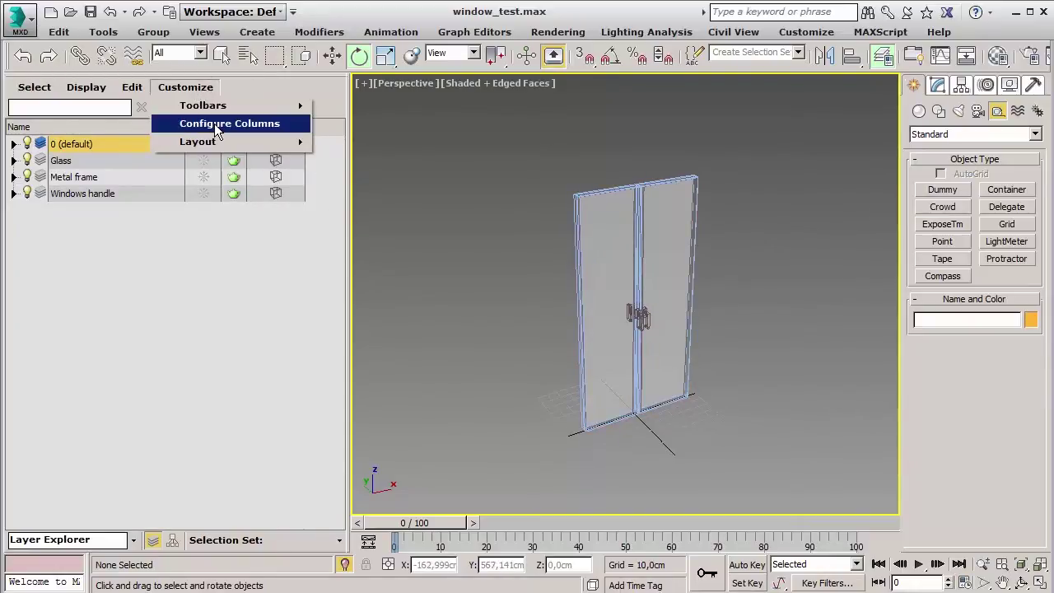
left_click(214, 123)
left_click_drag(244, 420, 244, 439)
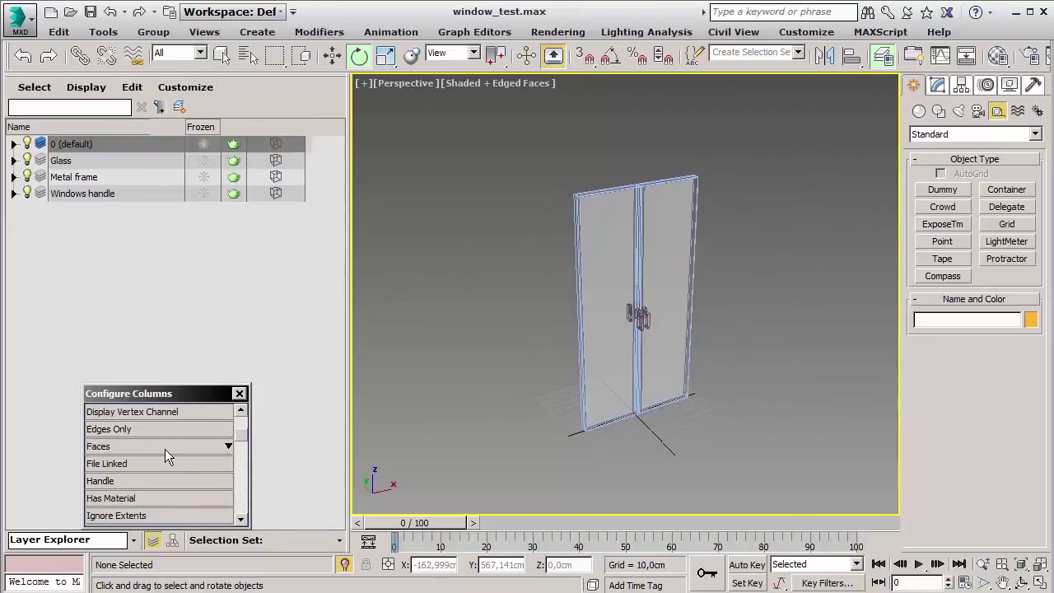
double_click(147, 449)
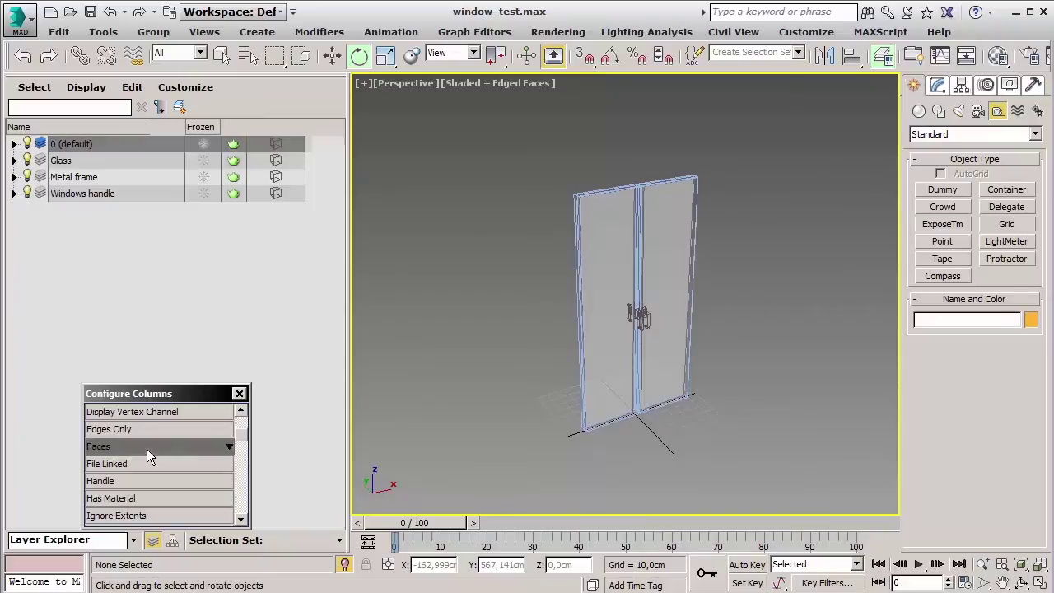
left_click(14, 161)
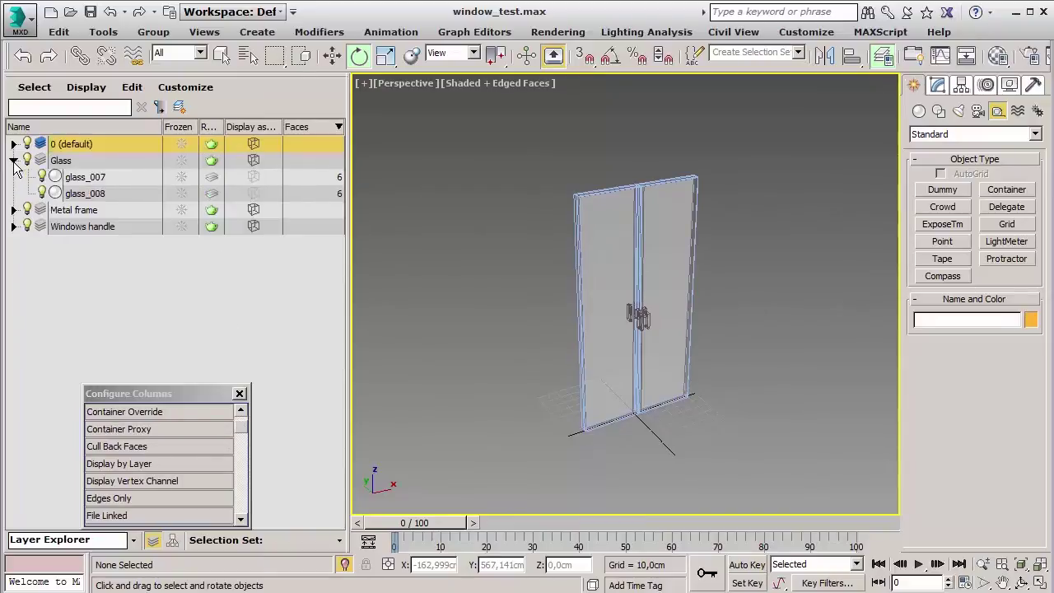
left_click(13, 210)
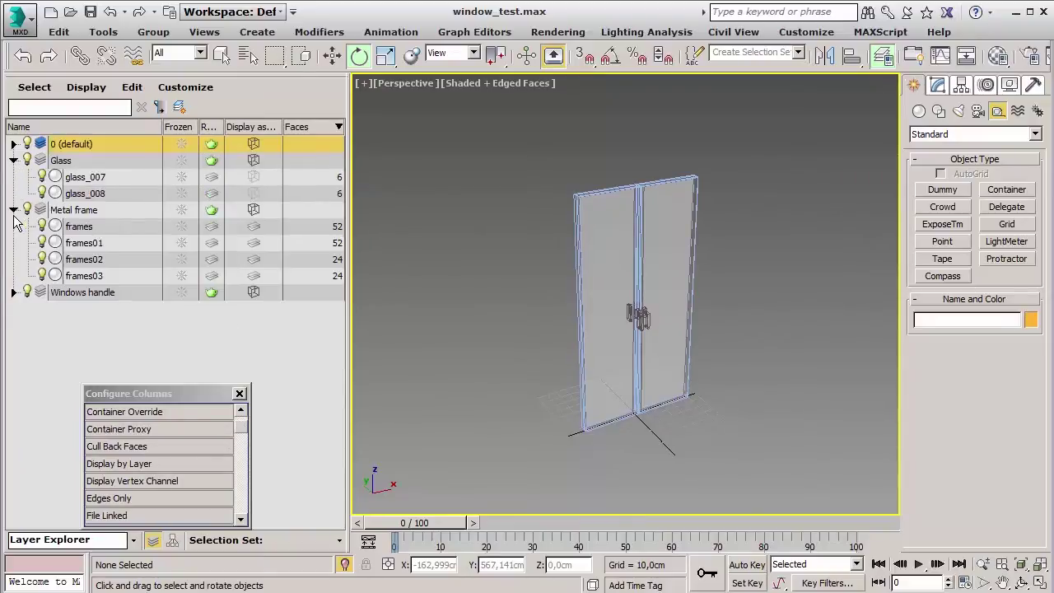
left_click(13, 292)
left_click(239, 394)
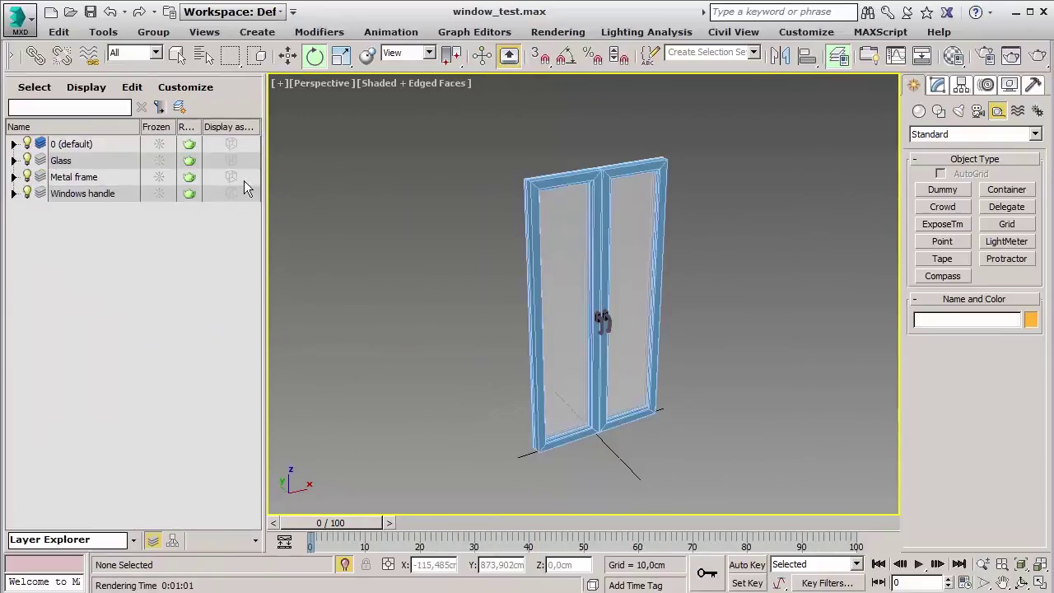
Toggle the Glass layer's visibility off and on, collapse it, and open Customize
left_click(13, 160)
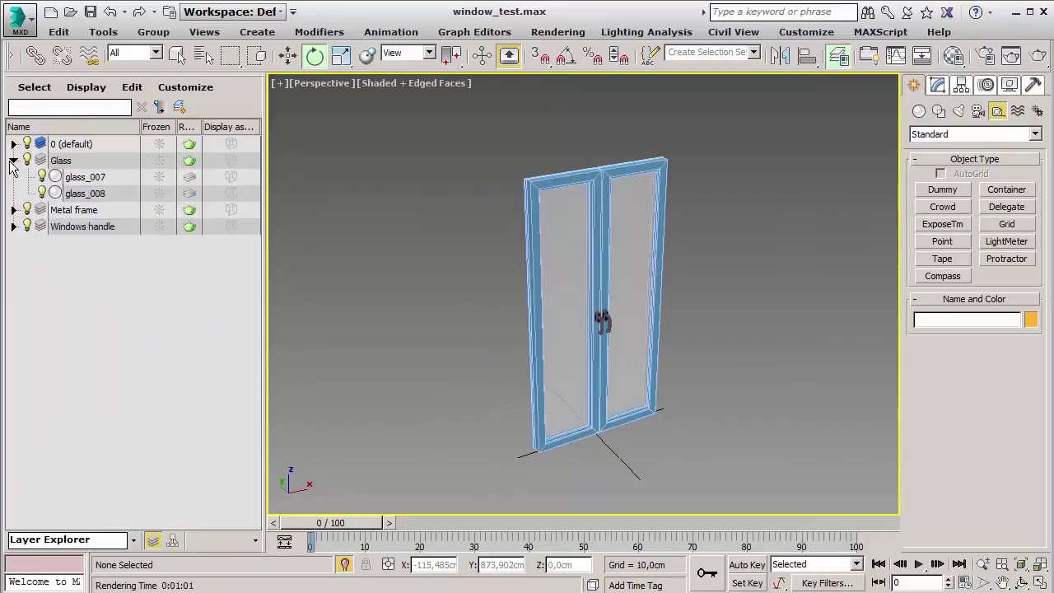
left_click(28, 161)
left_click(42, 176)
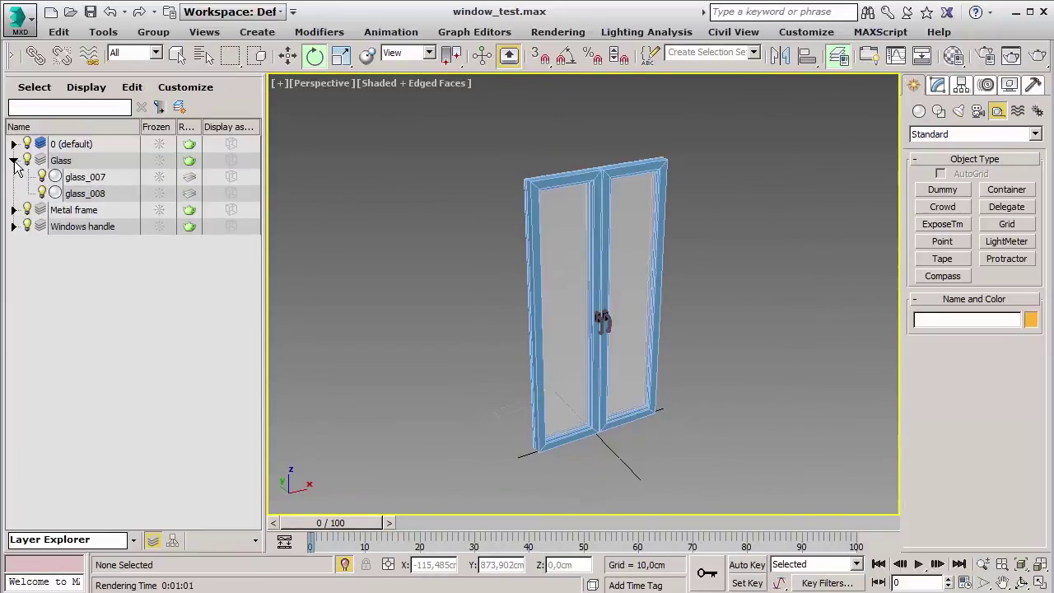
left_click(14, 160)
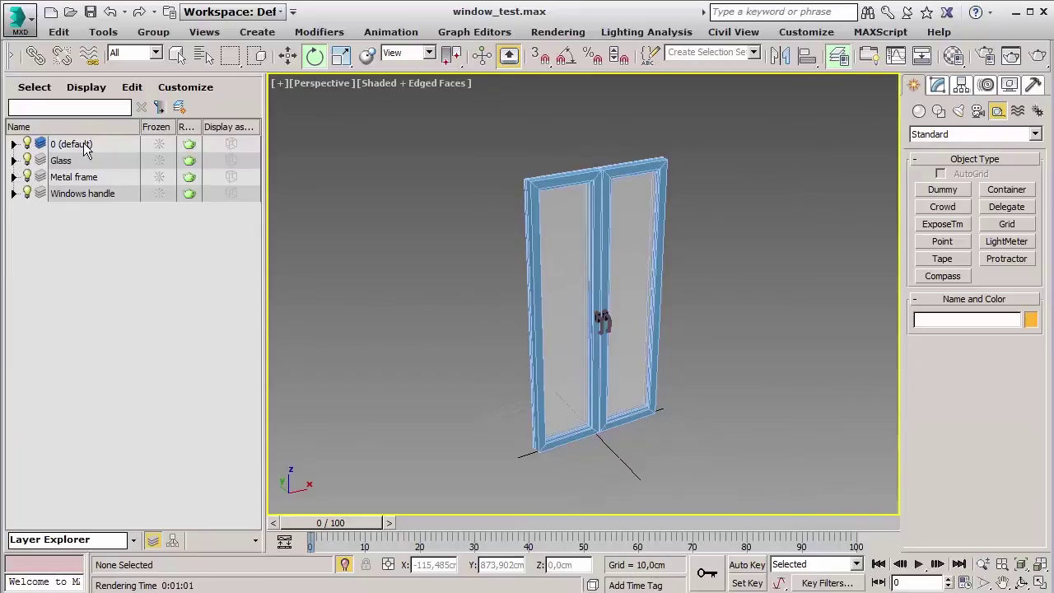
left_click(204, 88)
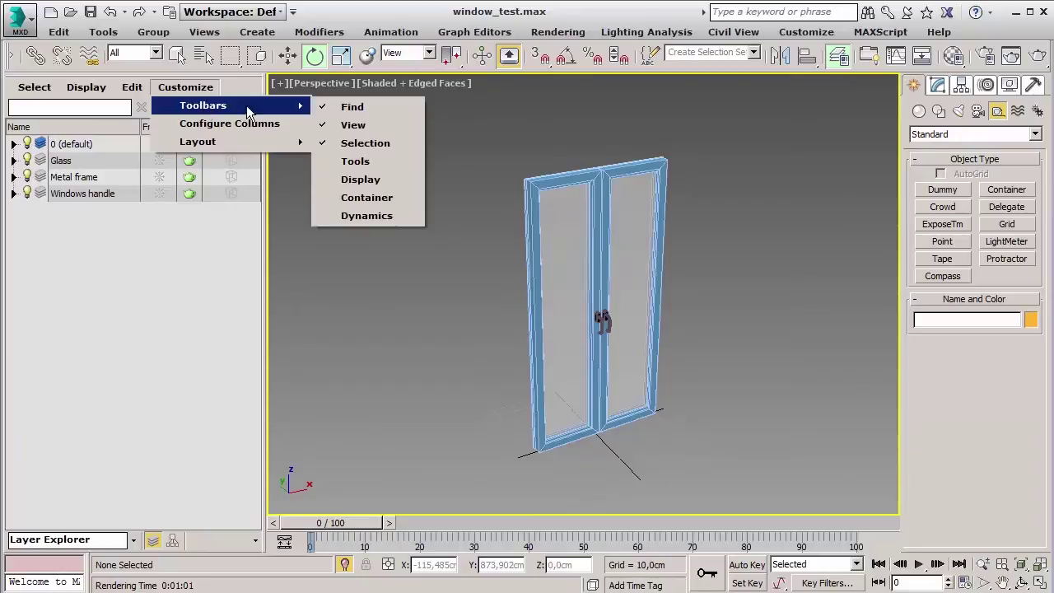
Show the explorer filter toolbar, toggle Geometry and Shapes filters, and search 'gl'
left_click(360, 180)
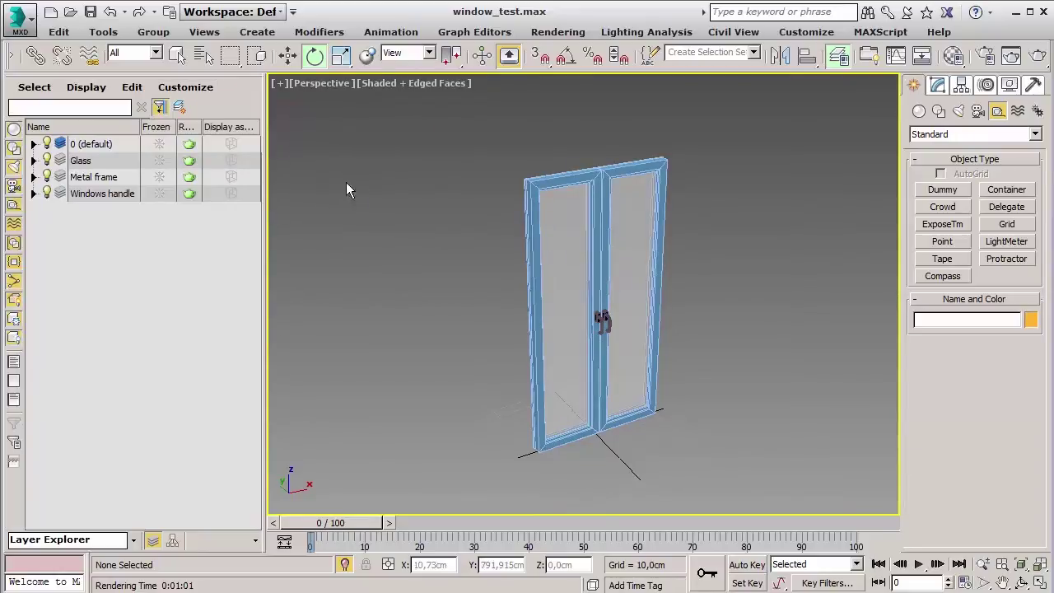
left_click(33, 161)
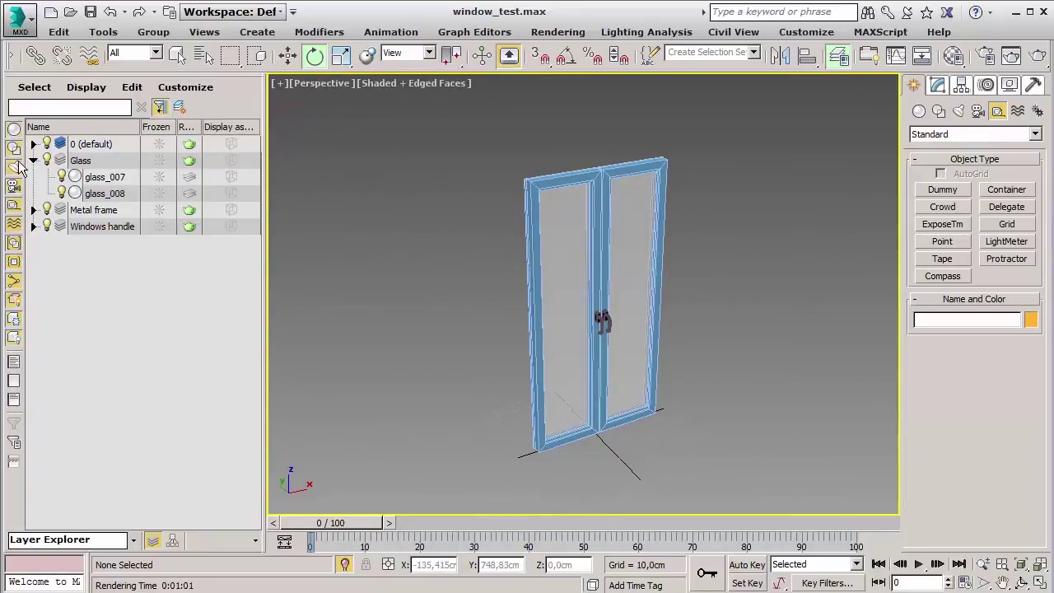
left_click(13, 133)
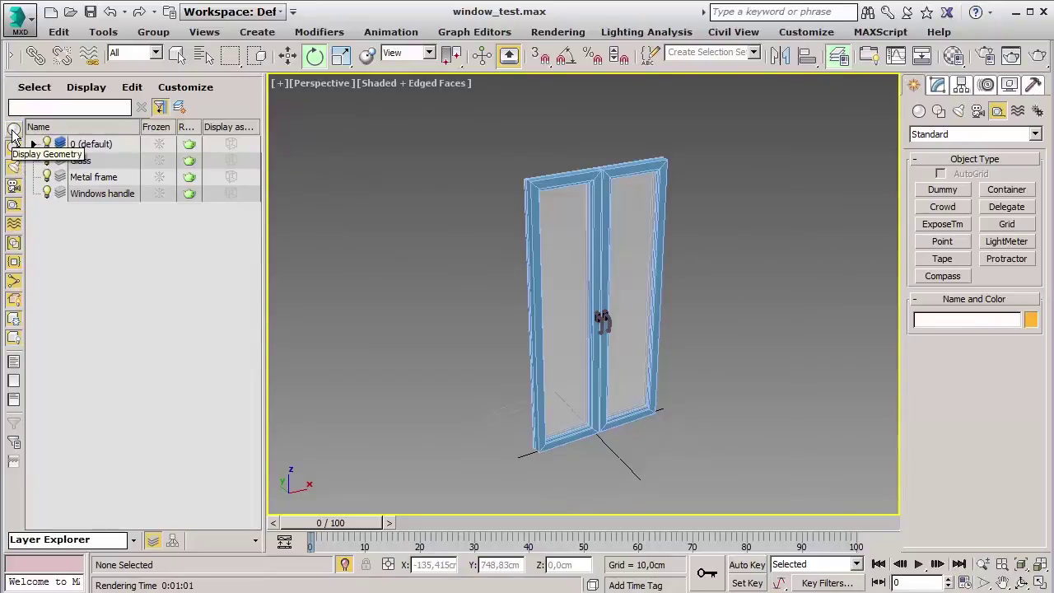
left_click(13, 147)
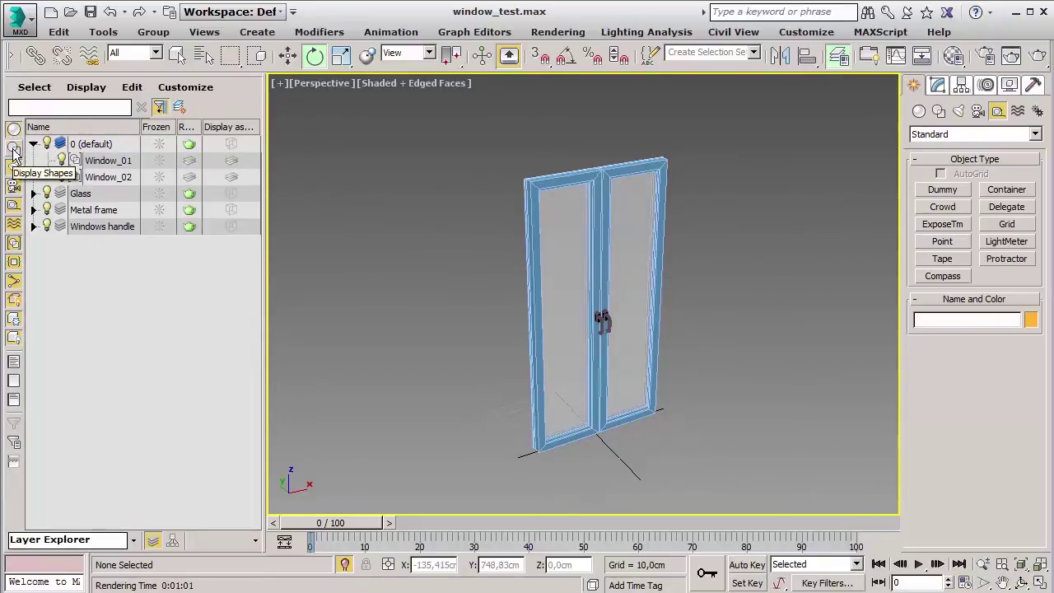
left_click(33, 144)
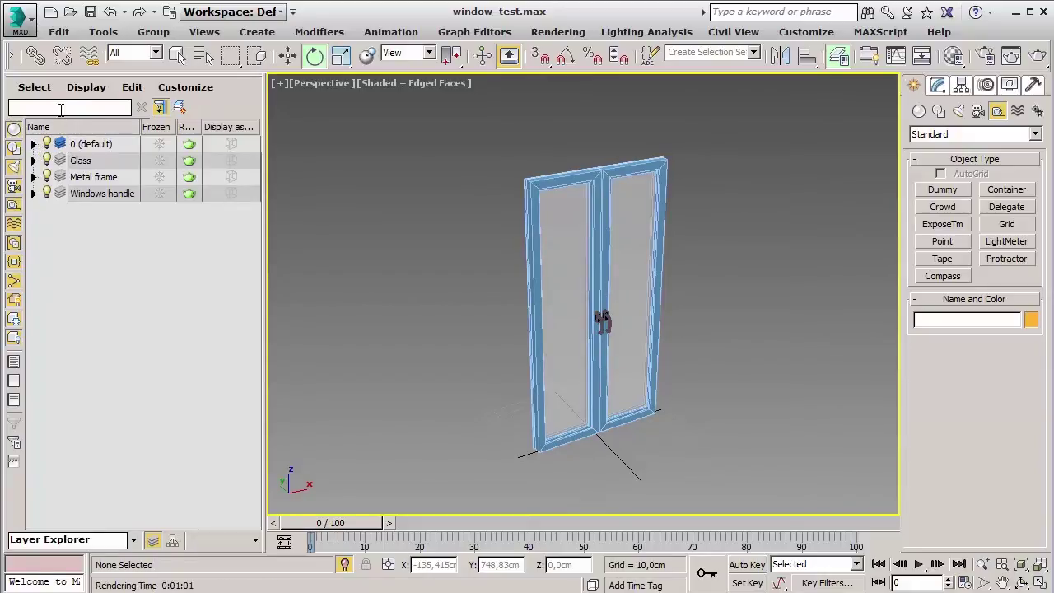
type("gl")
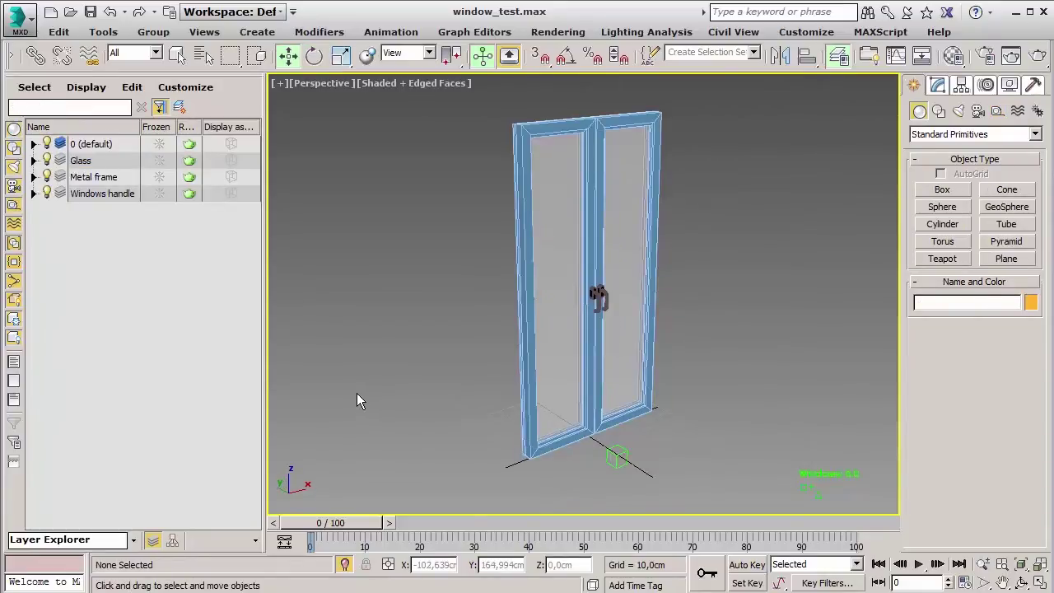
Sort the explorer by hierarchy and expand Window_01 and Window_02 to inspect their parts
left_click(174, 542)
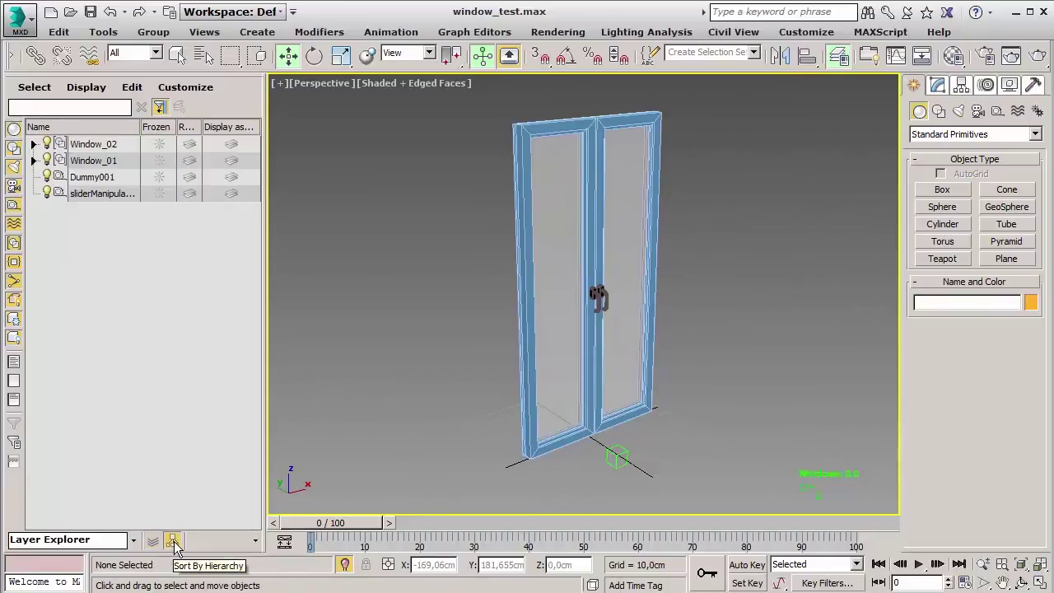
left_click(81, 161)
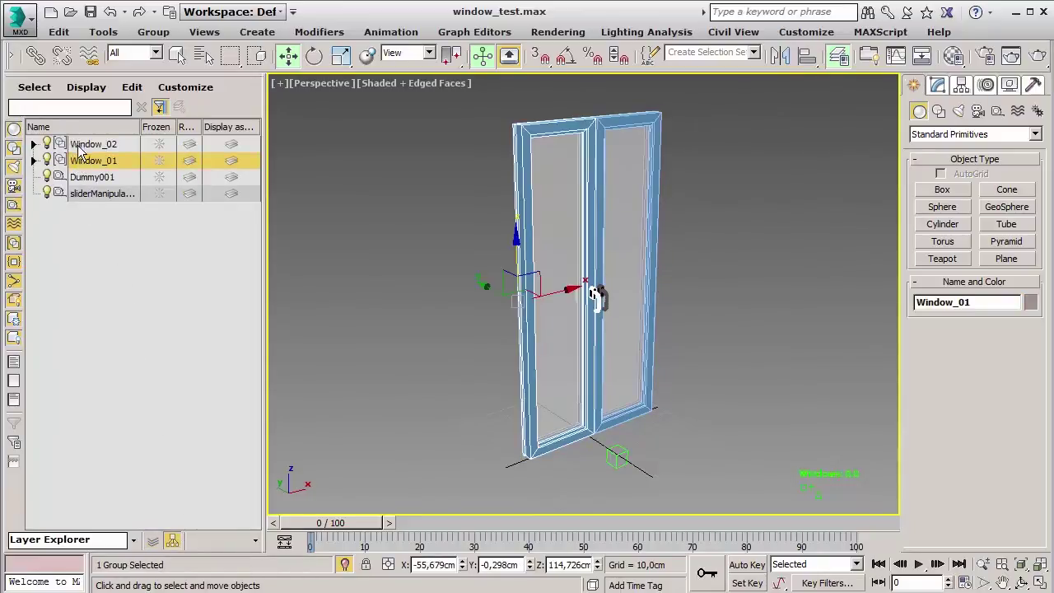
left_click(34, 161)
left_click(34, 144)
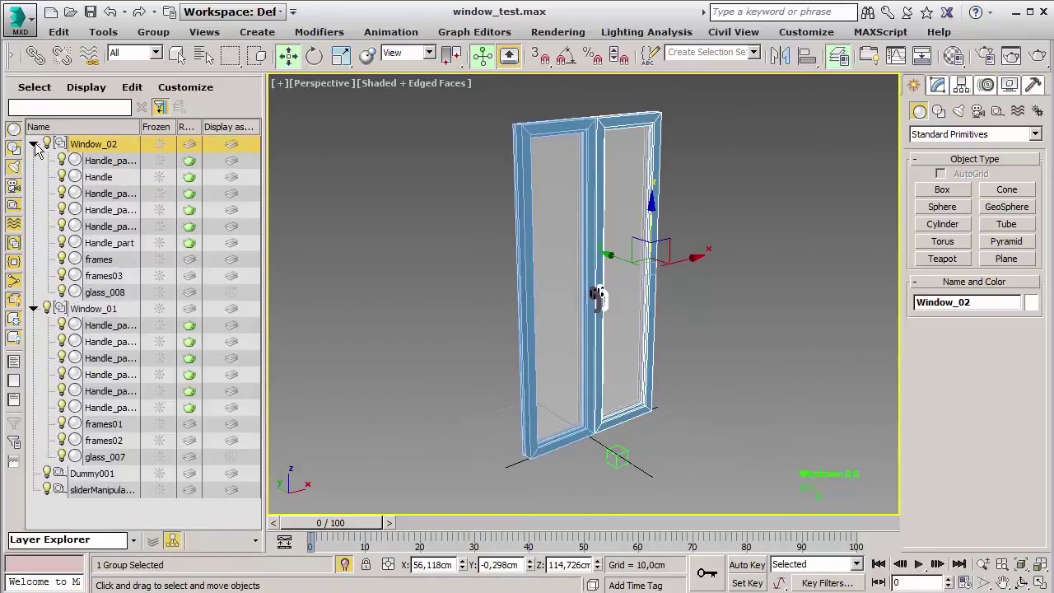
left_click(34, 144)
left_click(97, 161)
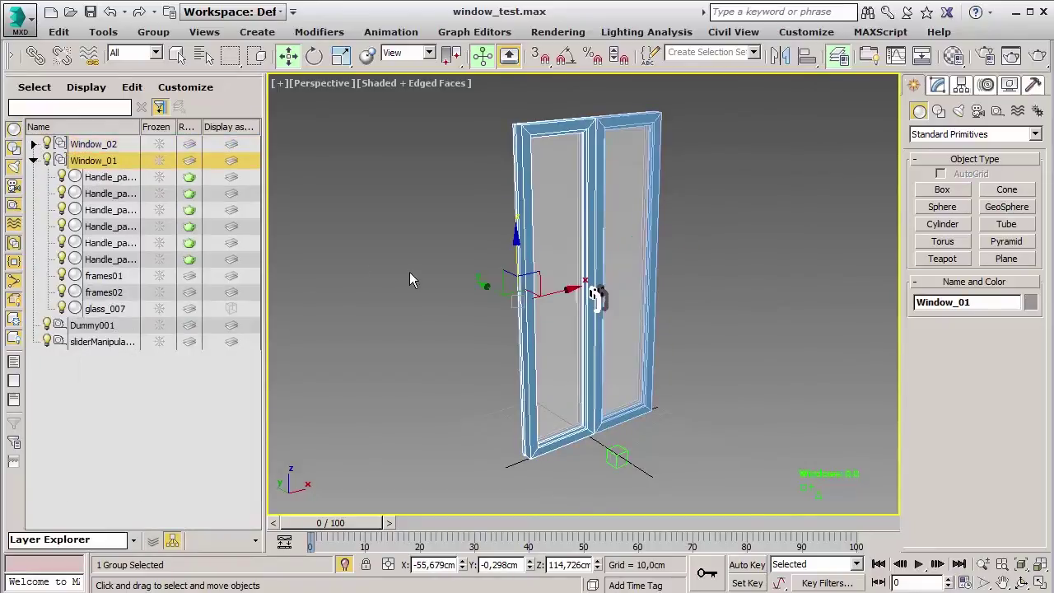
Test-move the left window panel, undo it, deselect, and pick the Teapot tool
left_click_drag(498, 298, 421, 257)
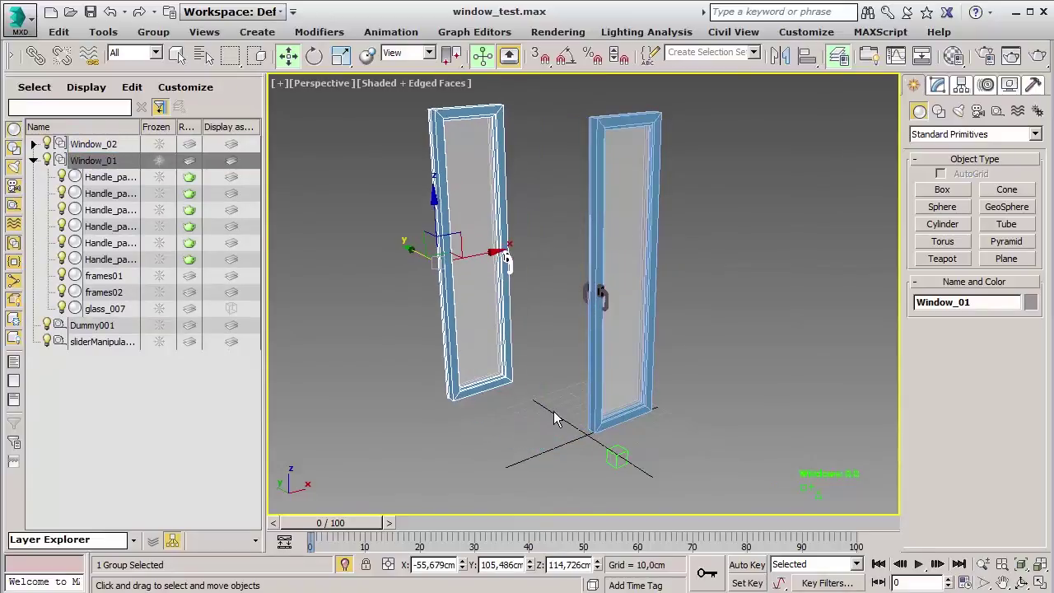
key("ctrl+z")
left_click(778, 330)
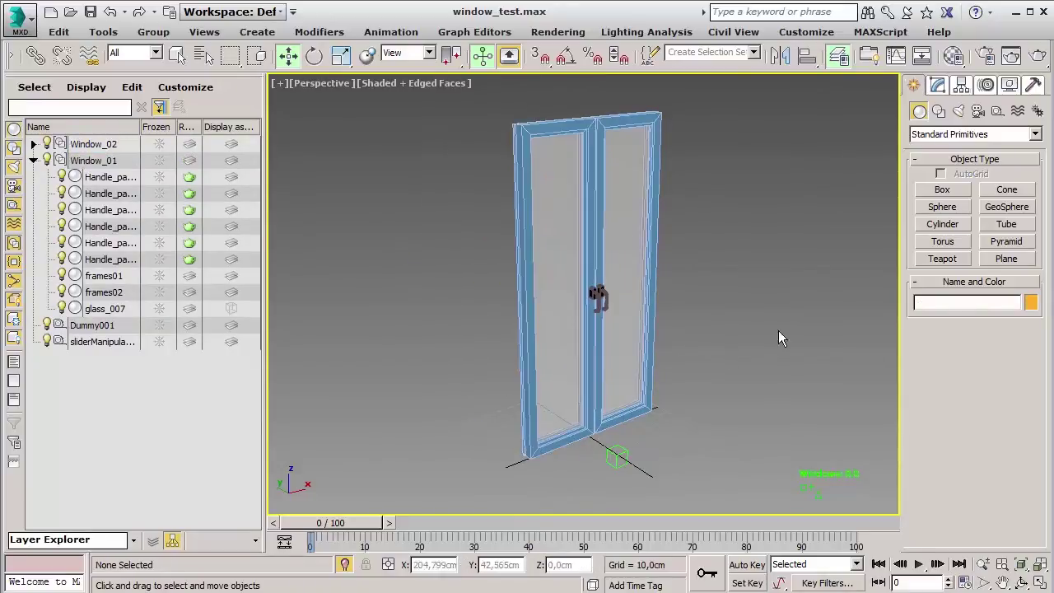
left_click(940, 259)
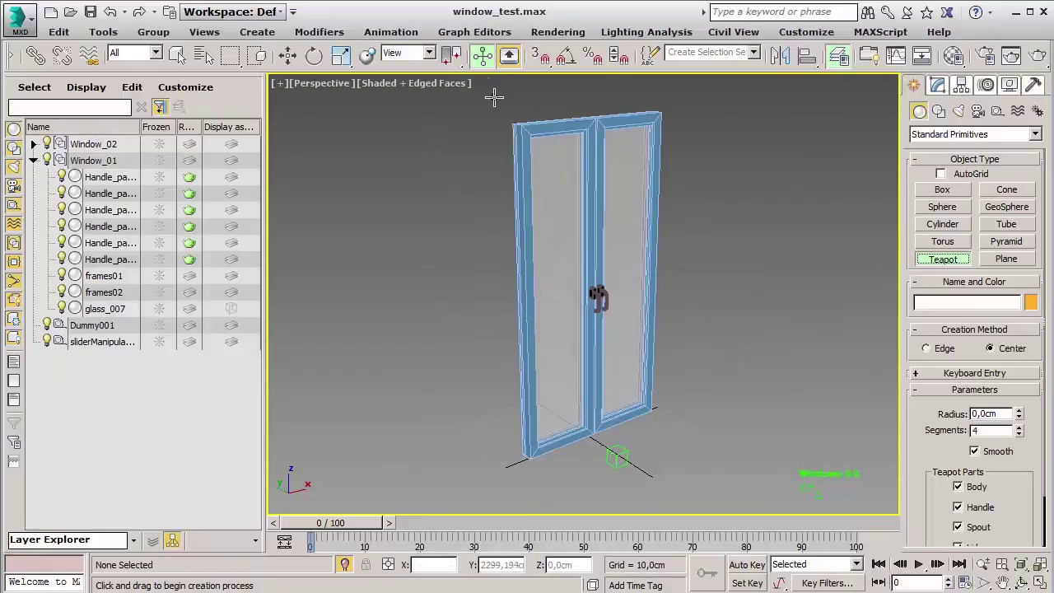
mouse_move(382, 440)
left_mouse_down()
mouse_move(390, 379)
mouse_move(444, 321)
left_mouse_up()
right_click(445, 321)
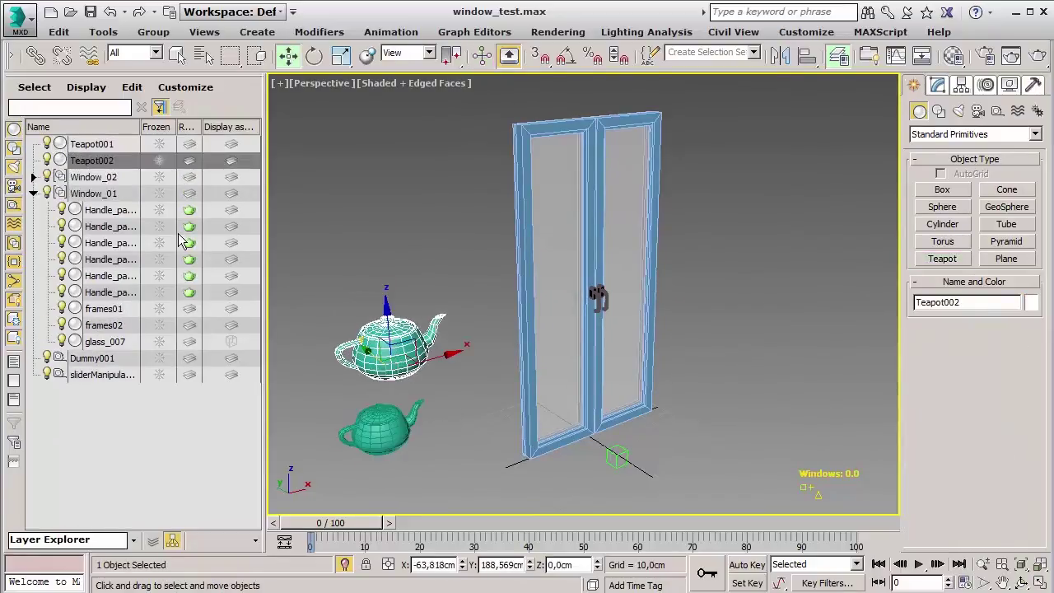
left_click_drag(86, 163, 93, 145)
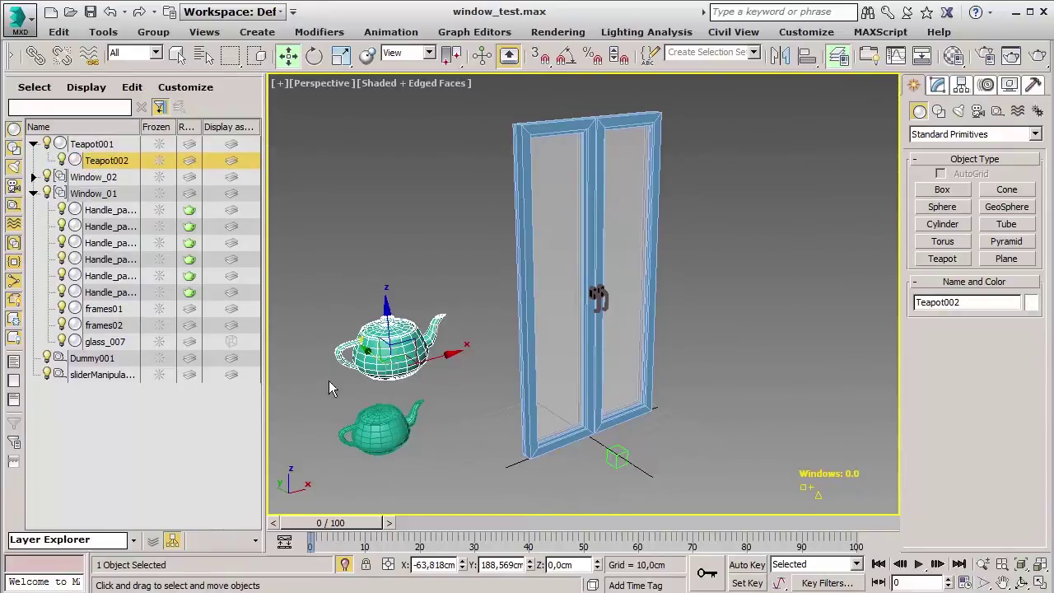
left_click(368, 443)
key("e")
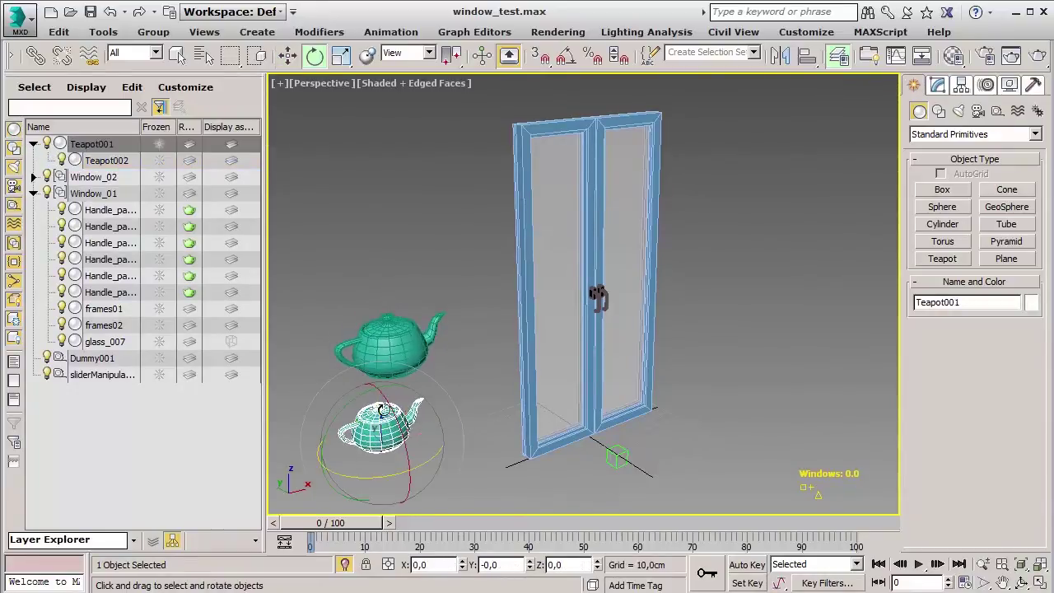
left_click_drag(343, 416, 354, 387)
left_click(387, 330)
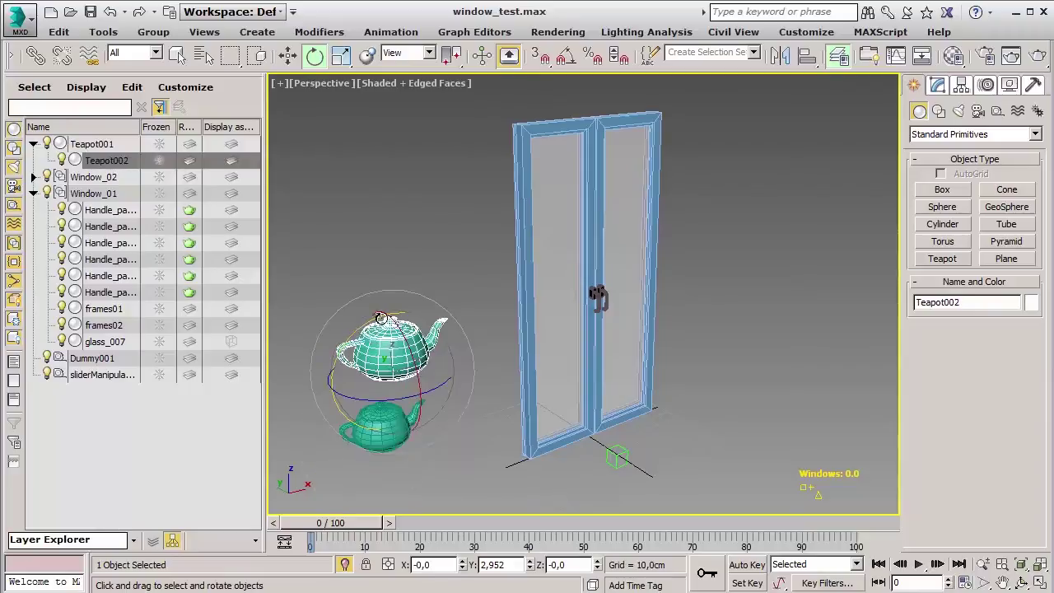
key("w")
mouse_move(385, 296)
left_mouse_down()
mouse_move(445, 216)
mouse_move(347, 517)
left_mouse_up()
key("Delete")
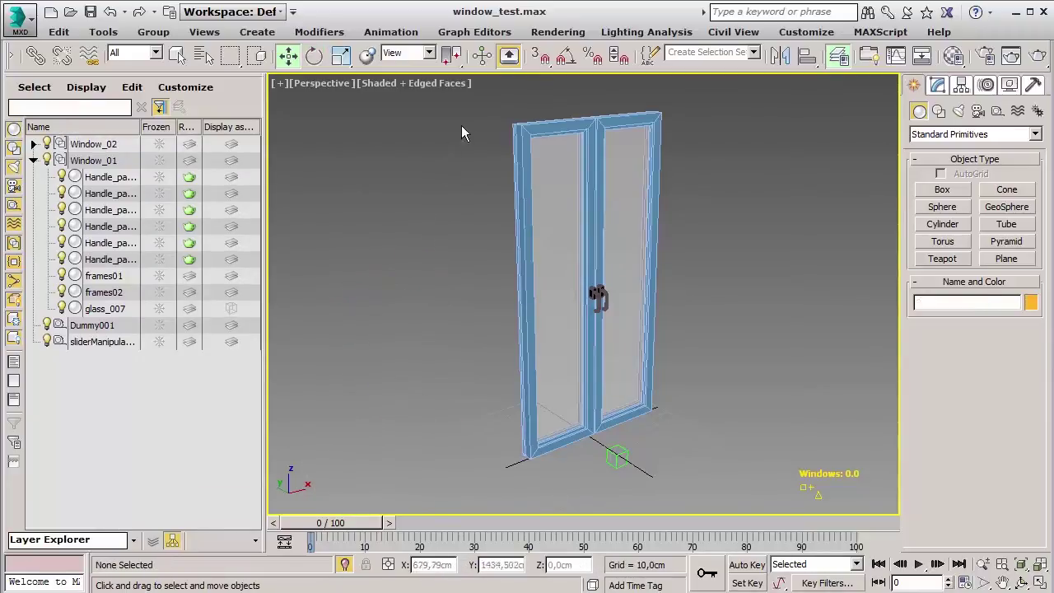
left_click(483, 55)
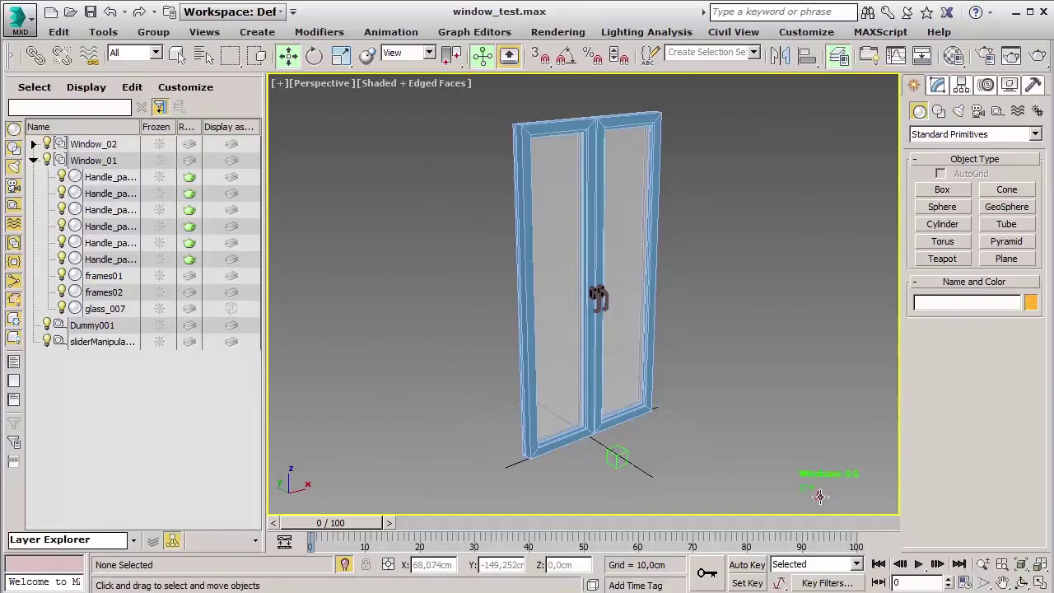
mouse_move(819, 494)
left_mouse_down()
mouse_move(885, 484)
mouse_move(818, 492)
left_mouse_up()
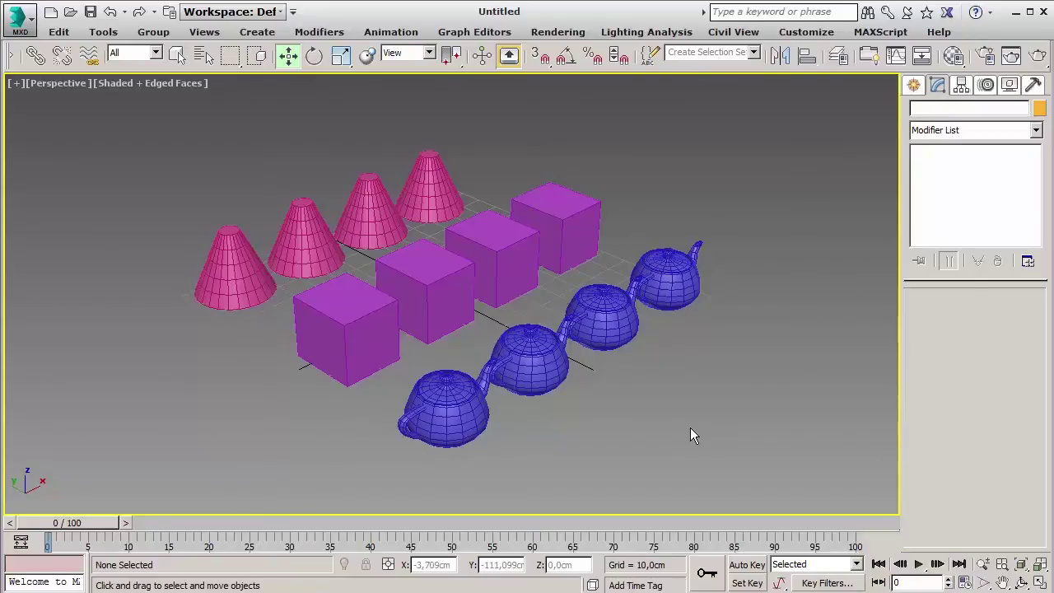
Select the front teapot, box and front-left cone and start the 'First list' selection set
left_click(750, 56)
left_click(490, 368)
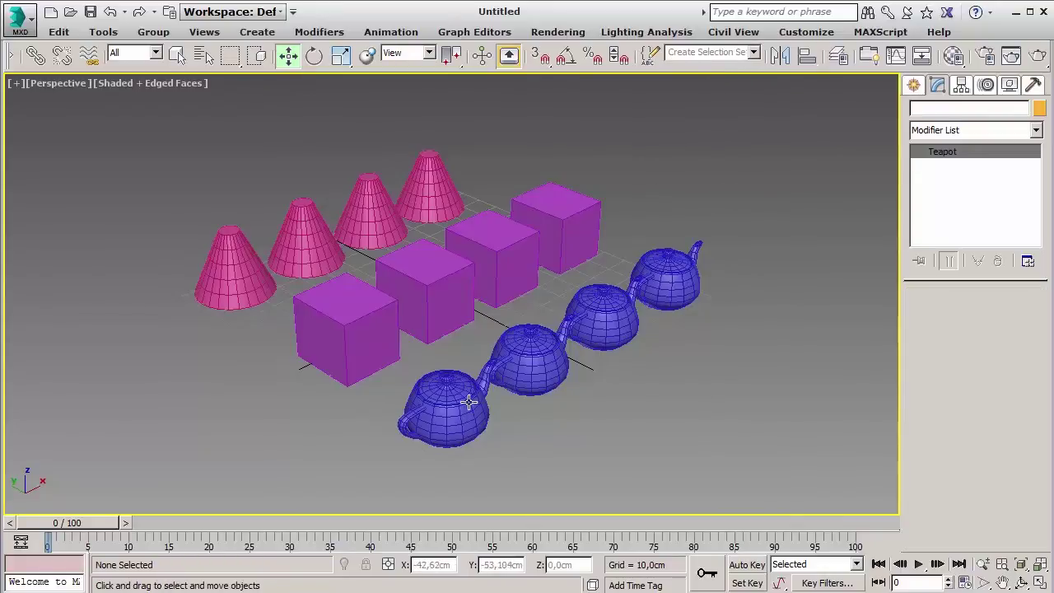
left_click(355, 341, "ctrl")
left_click(260, 285, "ctrl")
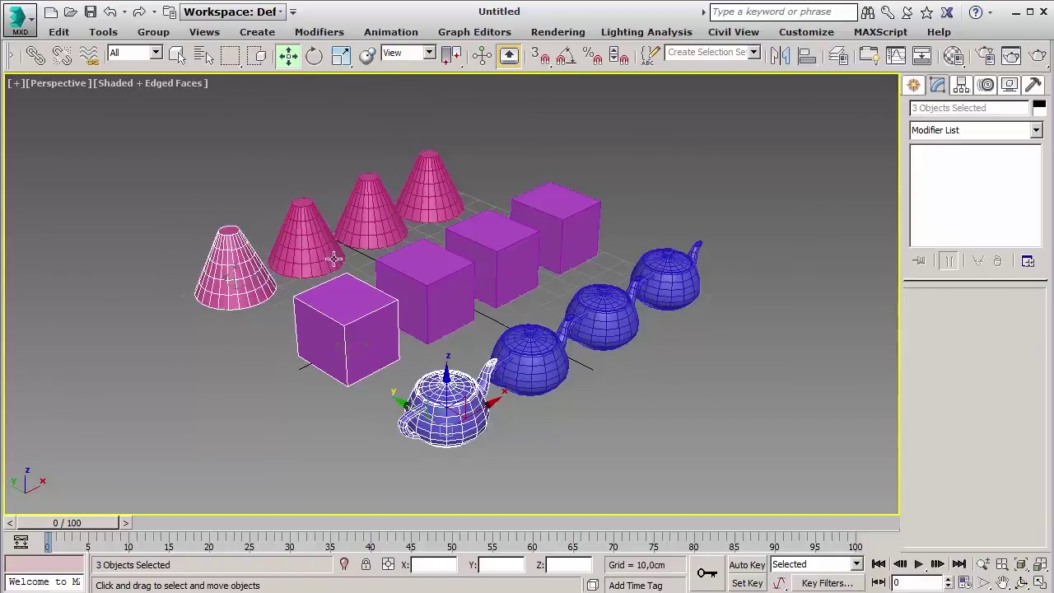
left_click(694, 52)
type("First list")
Add Box002 to the 'First list' named selection set
left_click(647, 64)
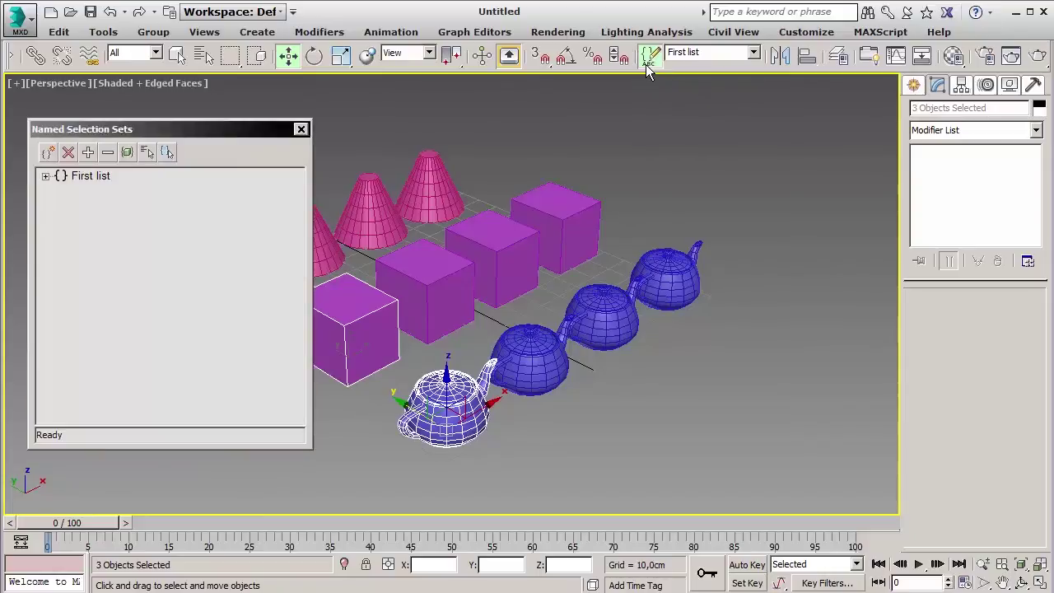
left_click(49, 155)
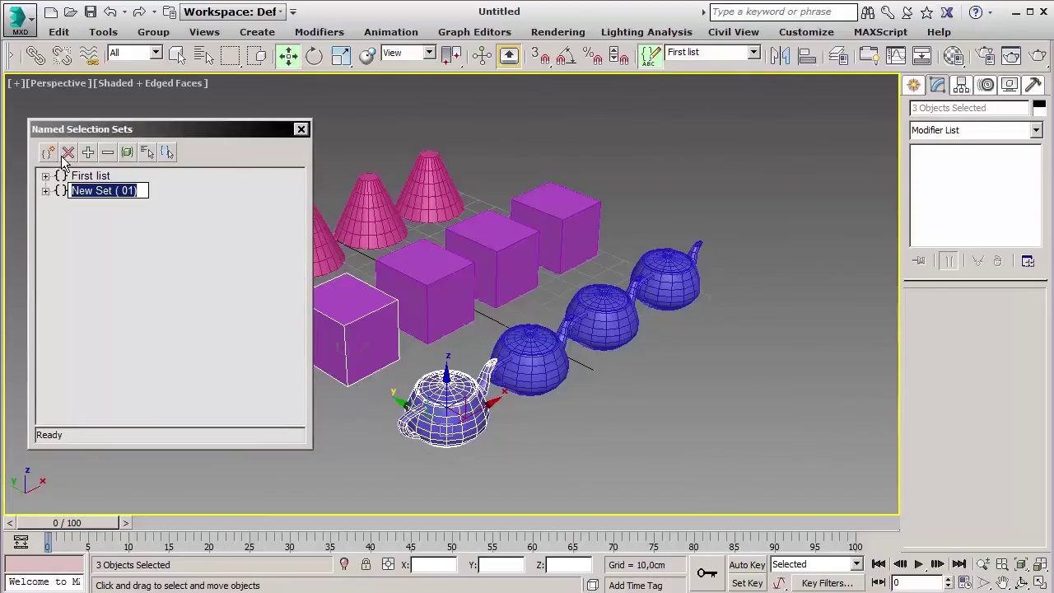
key("Escape")
double_click(61, 175)
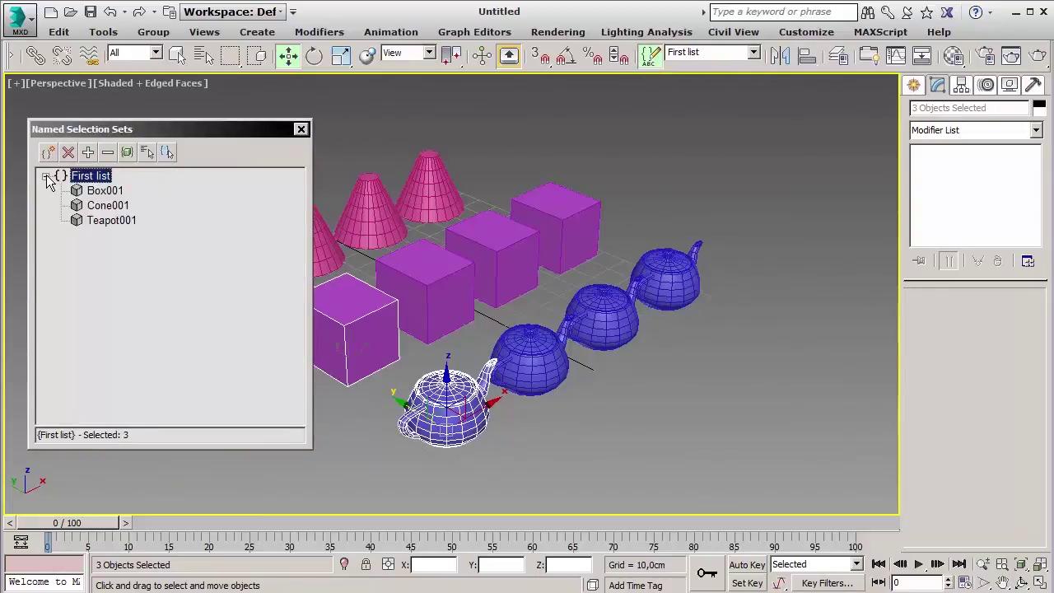
left_click(424, 272)
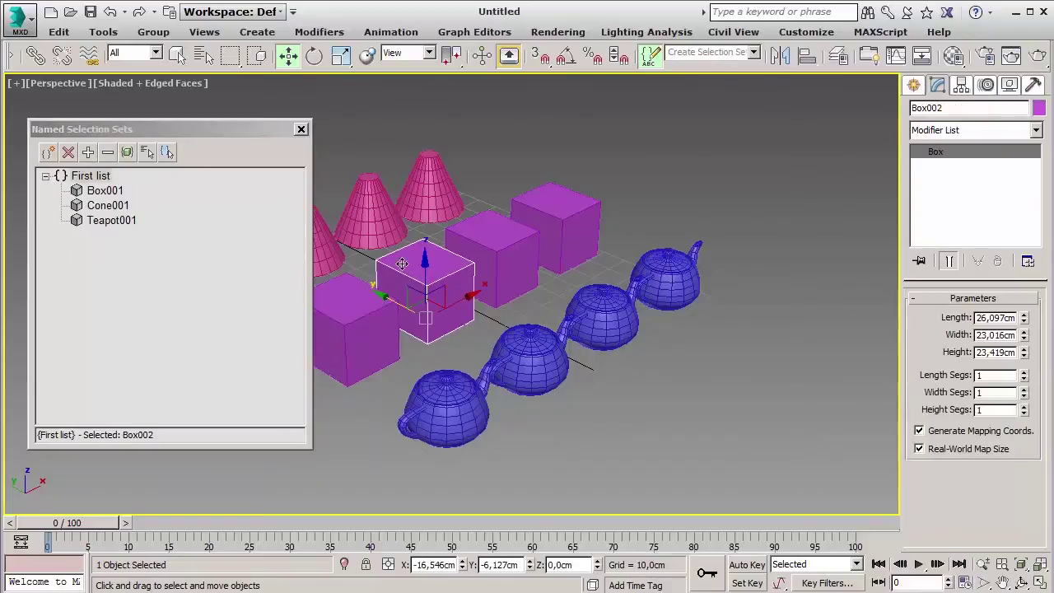
left_click(88, 152)
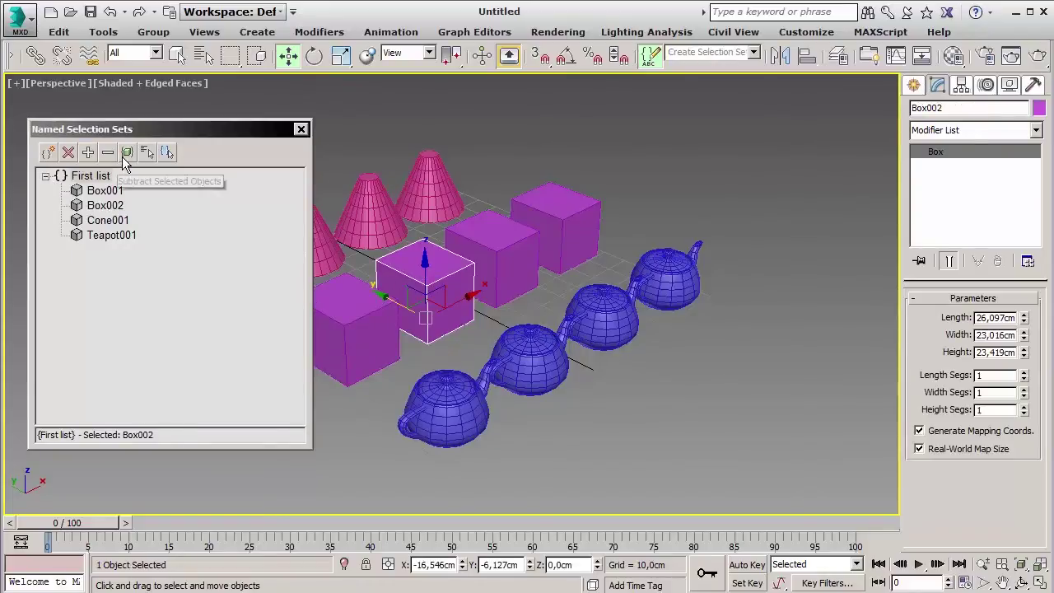
Check which boxes belong to 'First list', then close the Named Selection Sets window
left_click(126, 153)
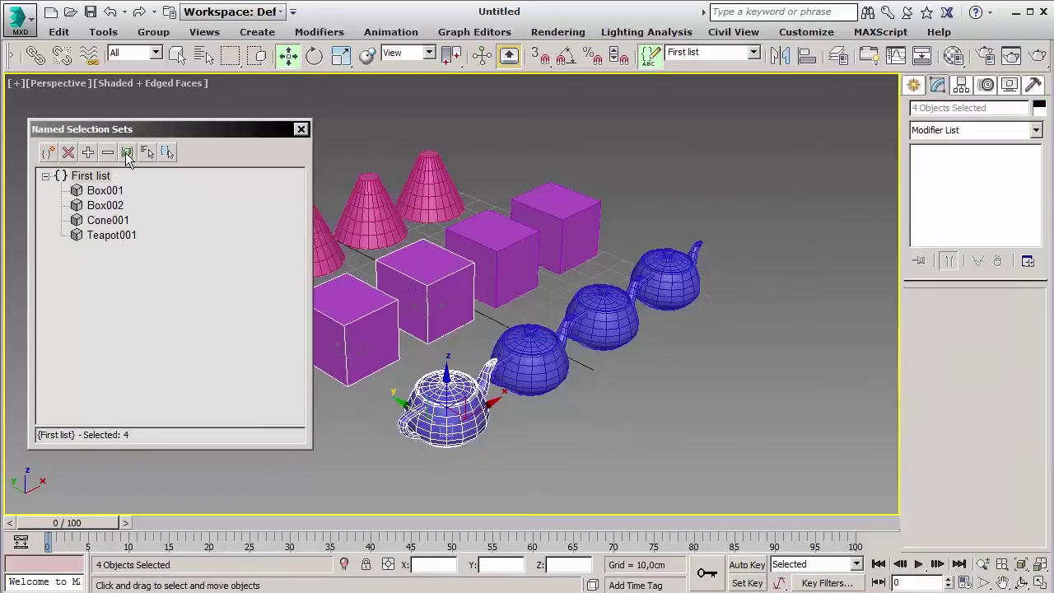
left_click(524, 271)
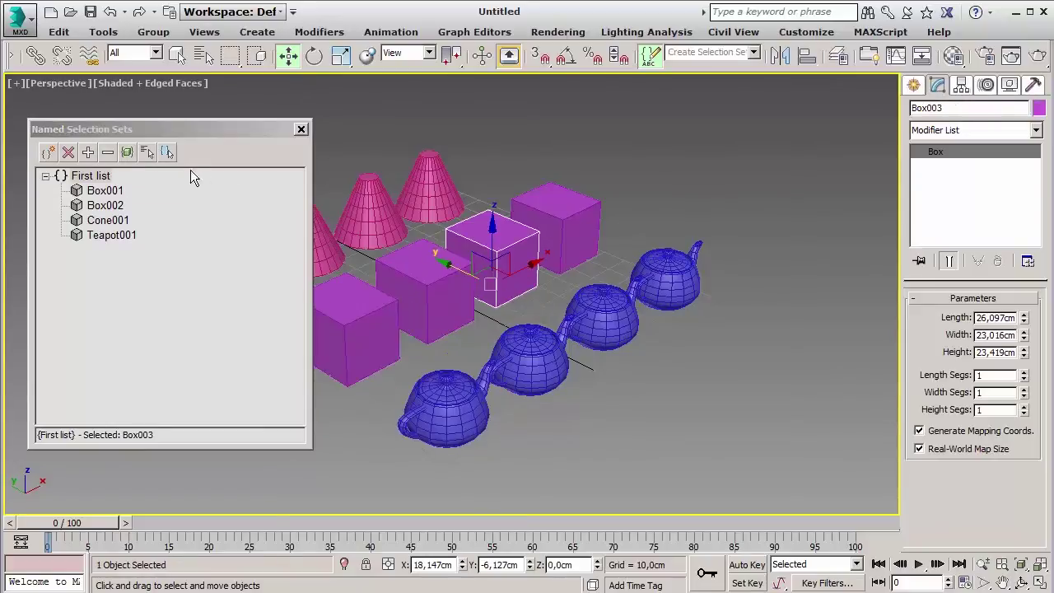
left_click(172, 154)
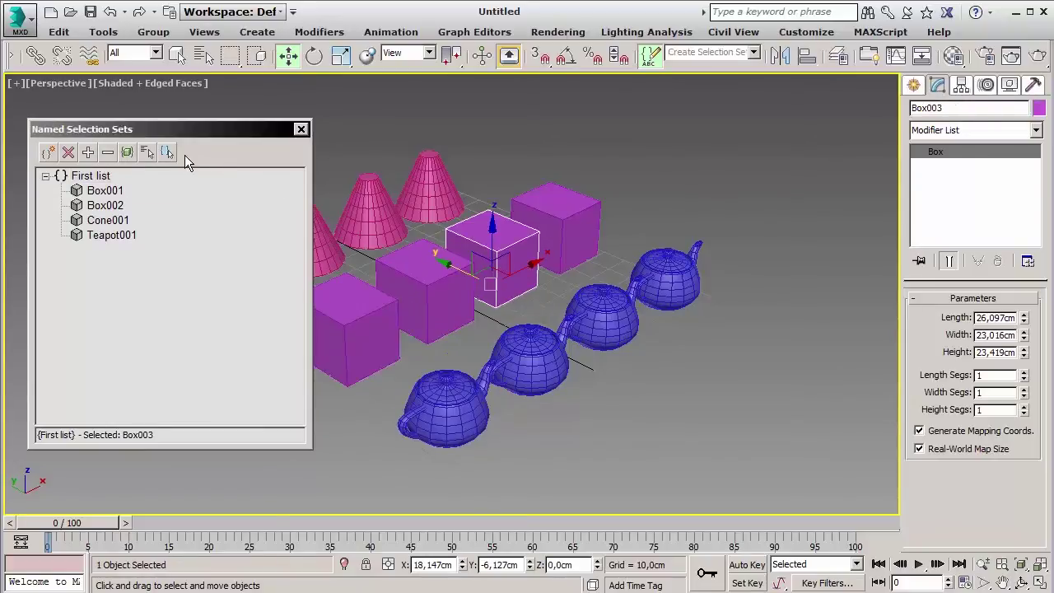
left_click(440, 319)
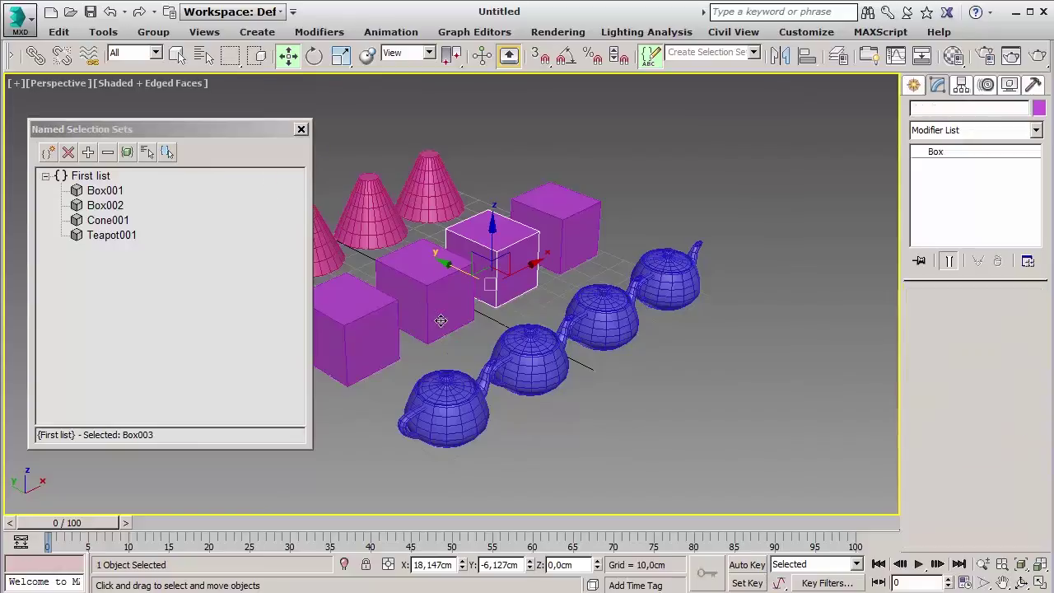
left_click(166, 156)
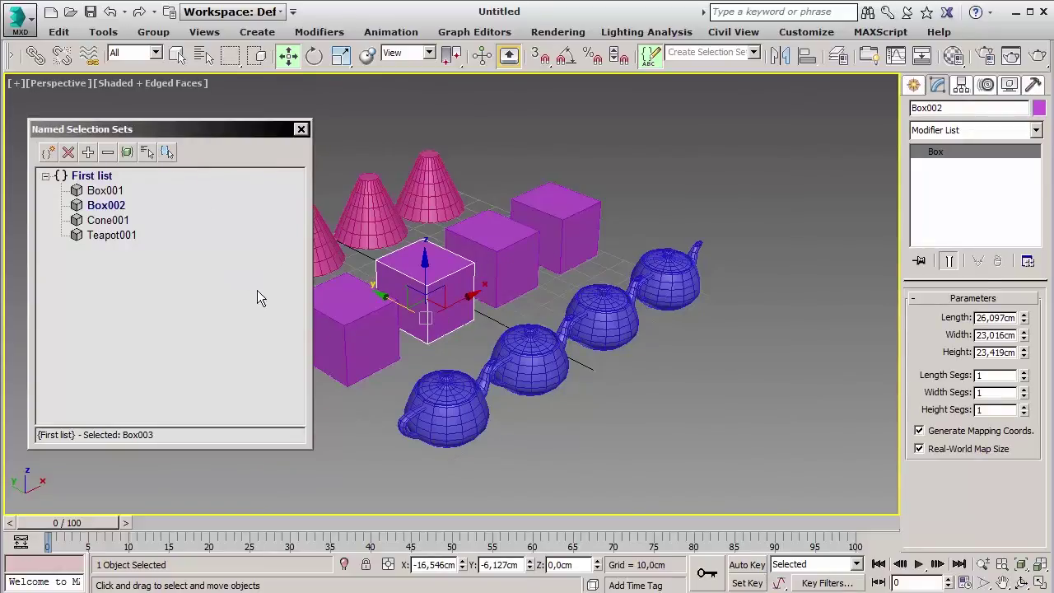
left_click(682, 442)
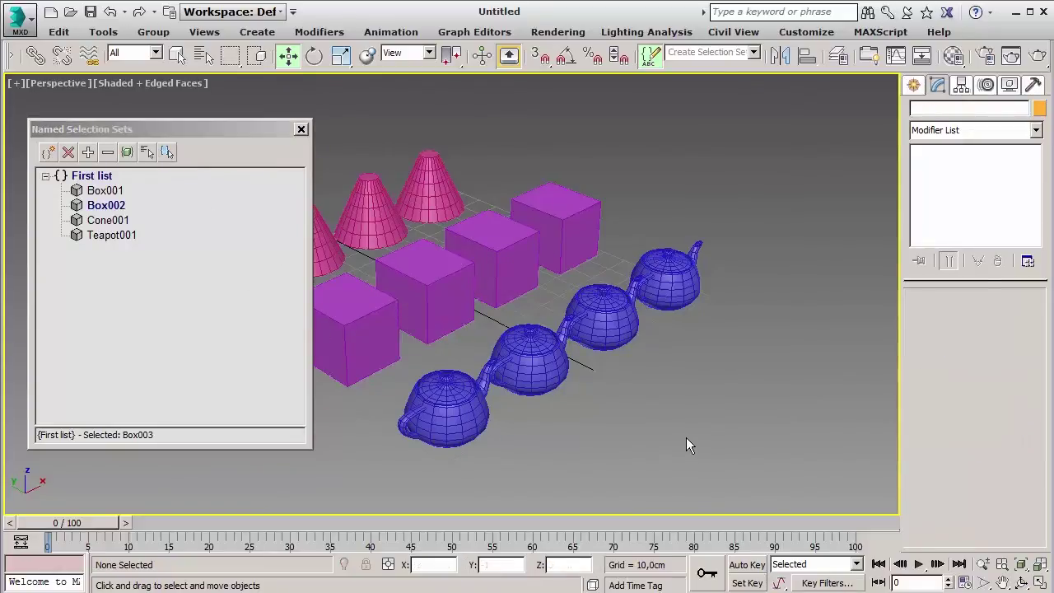
left_click(300, 128)
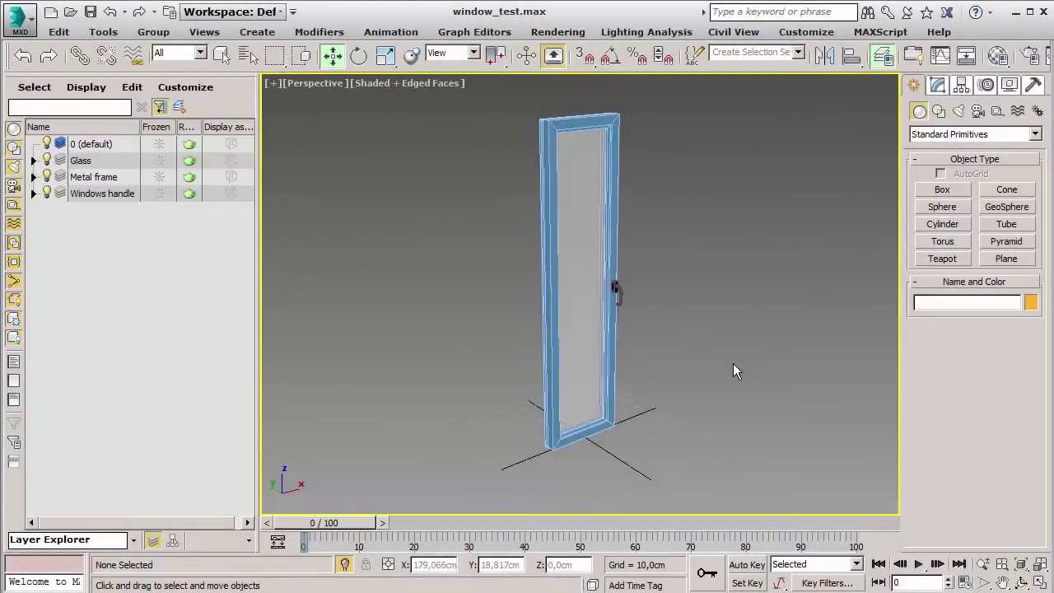
Try selecting the glass pane, metal frame and handle one by one
left_click(599, 298)
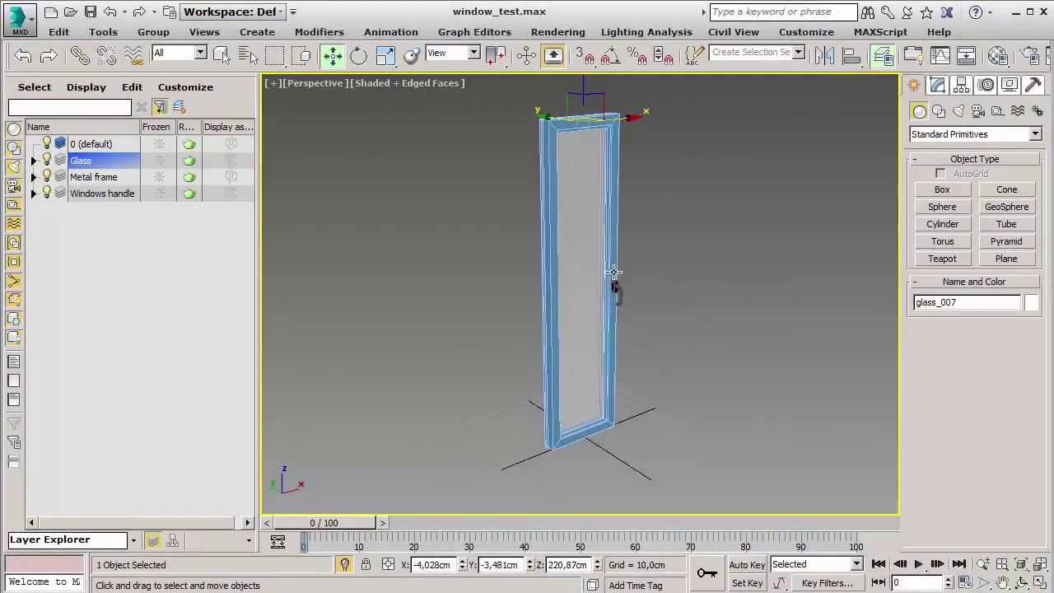
left_click(613, 272)
left_click(616, 283)
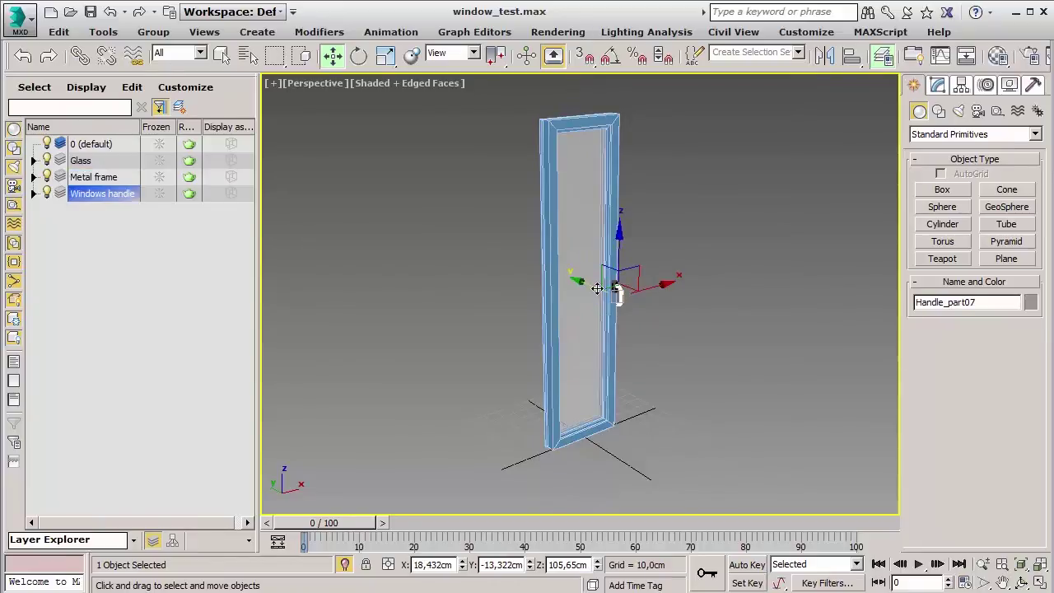
left_click(550, 298)
left_click(510, 330)
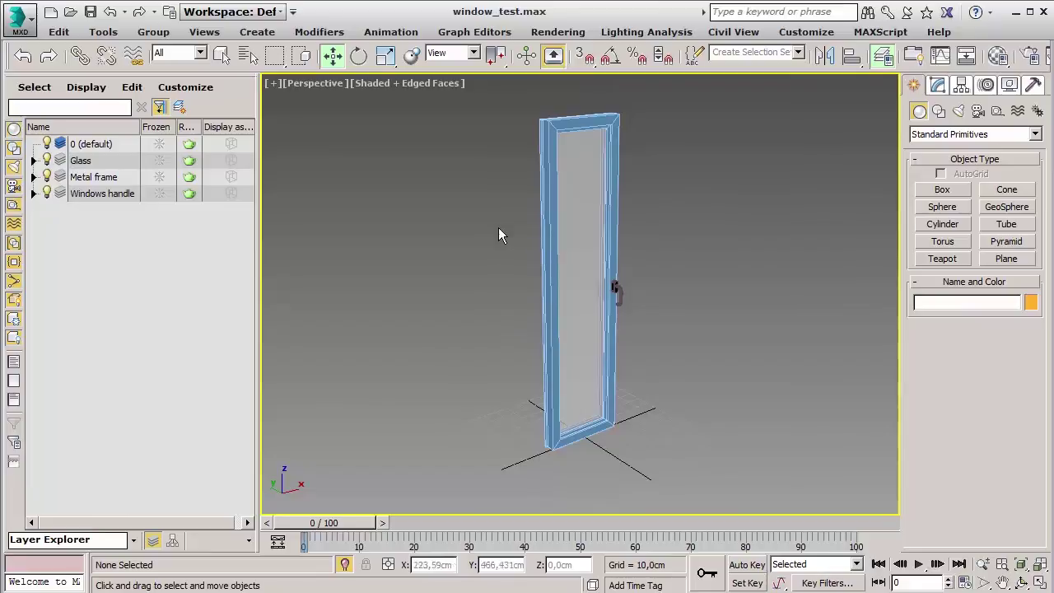
Marquee-select all nine window parts and frame them in the viewport
middle_click_drag(524, 220, 527, 228)
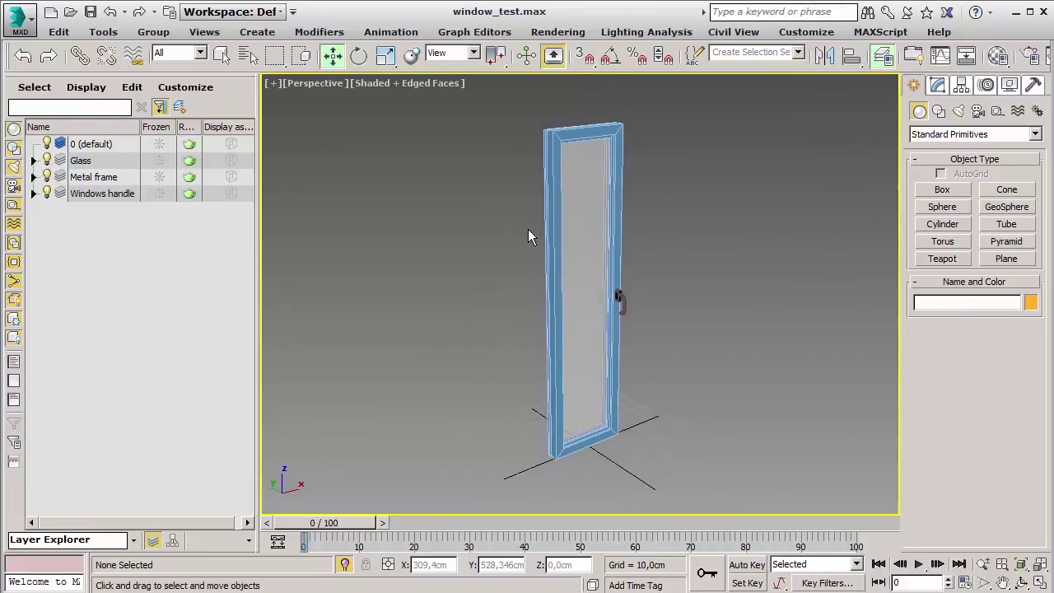
scroll(527, 229, "down", 5)
left_click_drag(487, 140, 637, 401)
key("z")
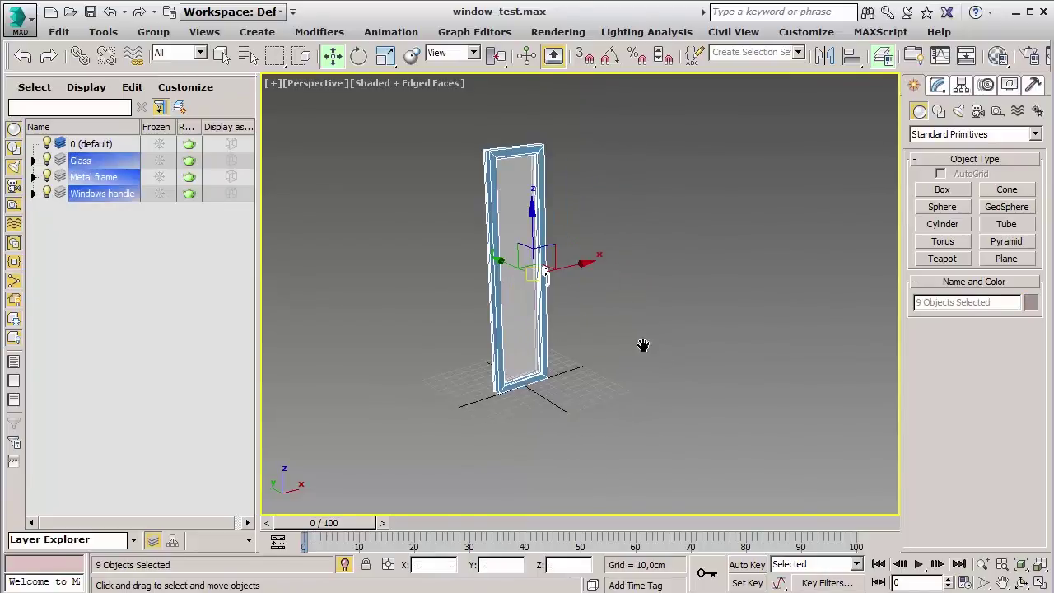
mouse_move(643, 345)
middle_mouse_down()
mouse_move(736, 388)
mouse_move(706, 384)
mouse_move(726, 390)
middle_mouse_up()
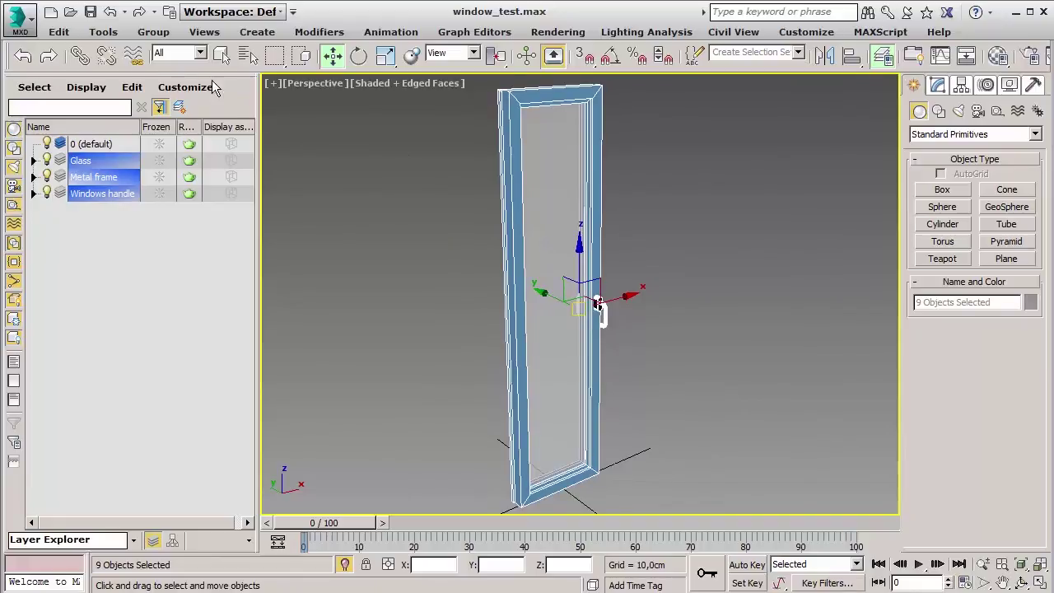
Group the selected glass, frame and handle as 'Window'
left_click(160, 37)
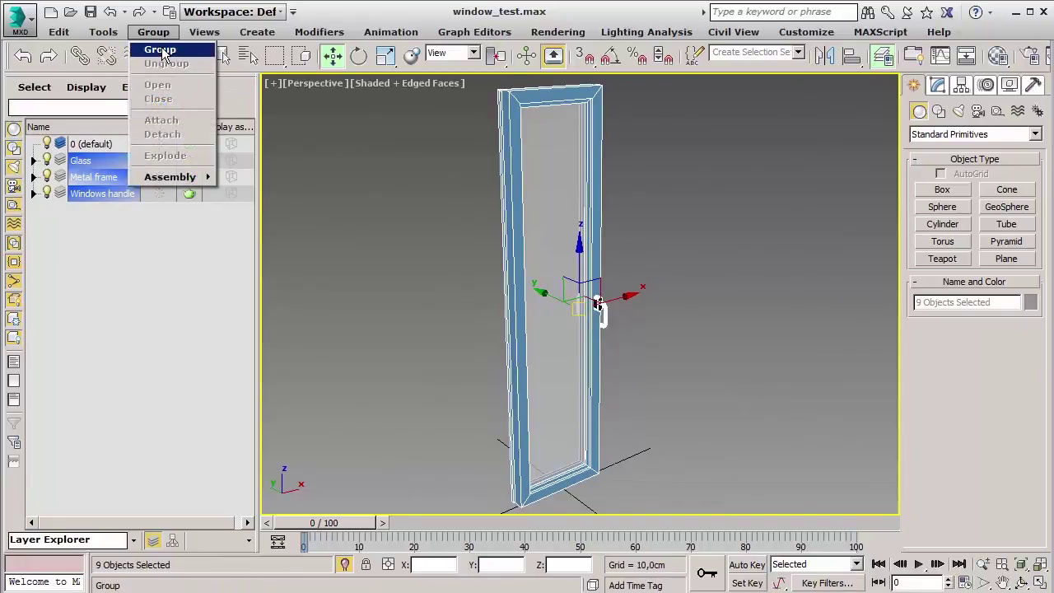
left_click(162, 51)
type("W")
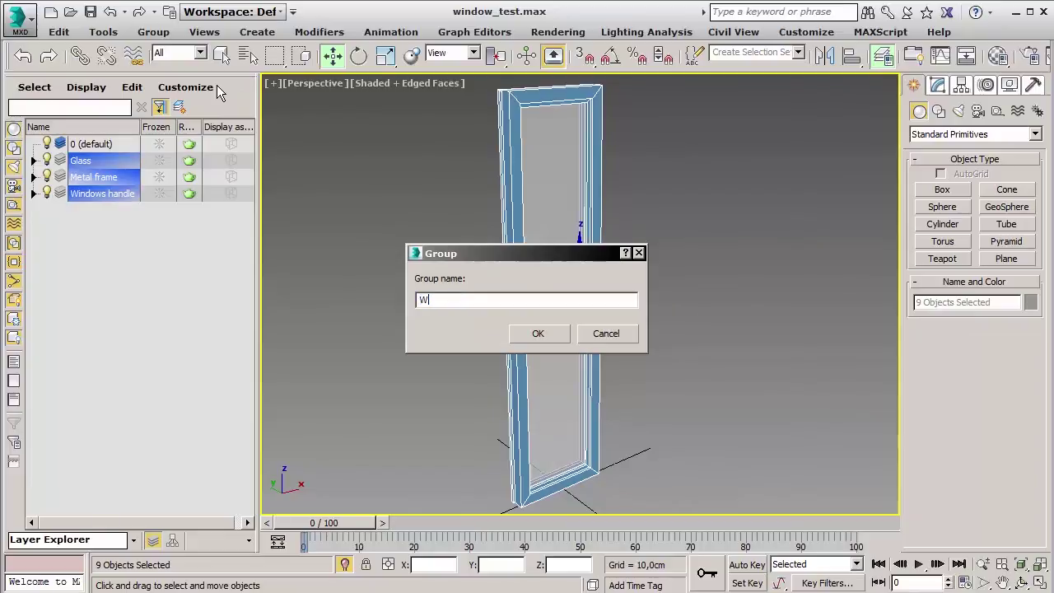
type("indow")
key("Return")
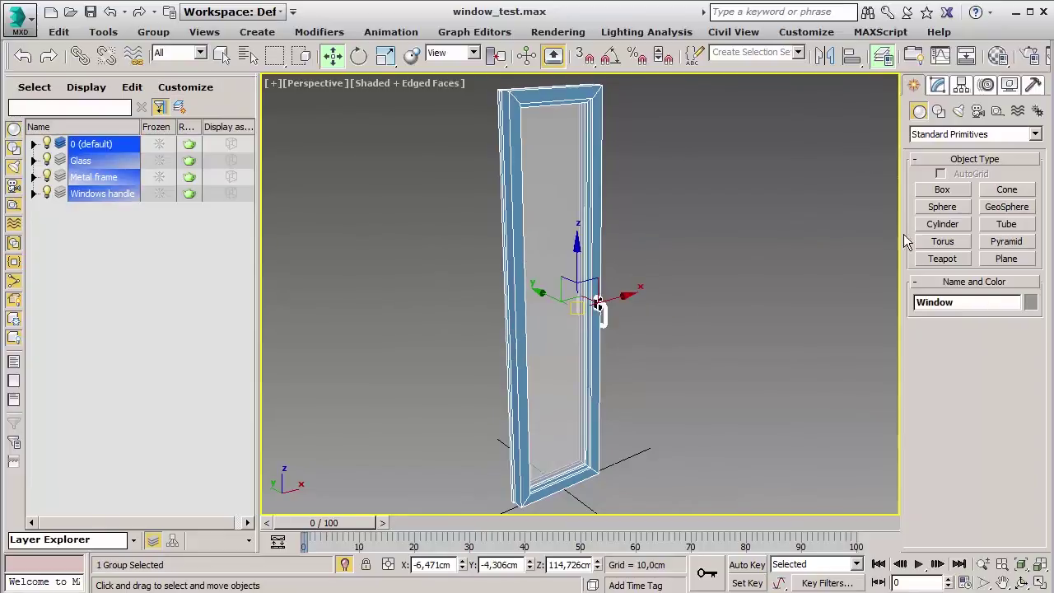
left_click(735, 335)
Open the Window group and test moving the glass pane, then undo the move
left_click(548, 336)
mouse_move(607, 298)
left_mouse_down()
mouse_move(643, 293)
mouse_move(602, 301)
left_mouse_up()
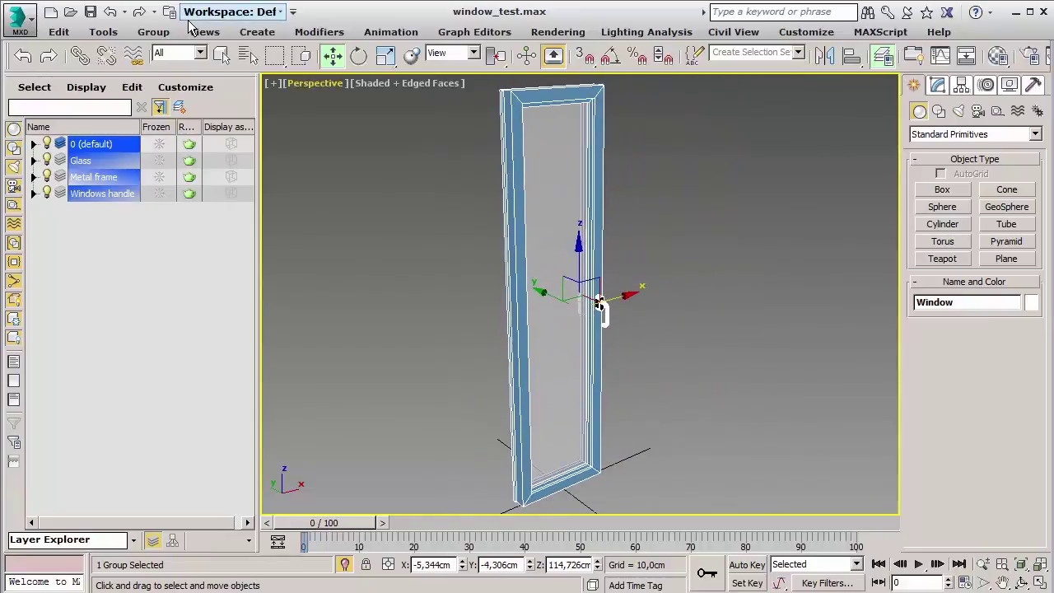
left_click(155, 33)
left_click(157, 86)
left_click(568, 337)
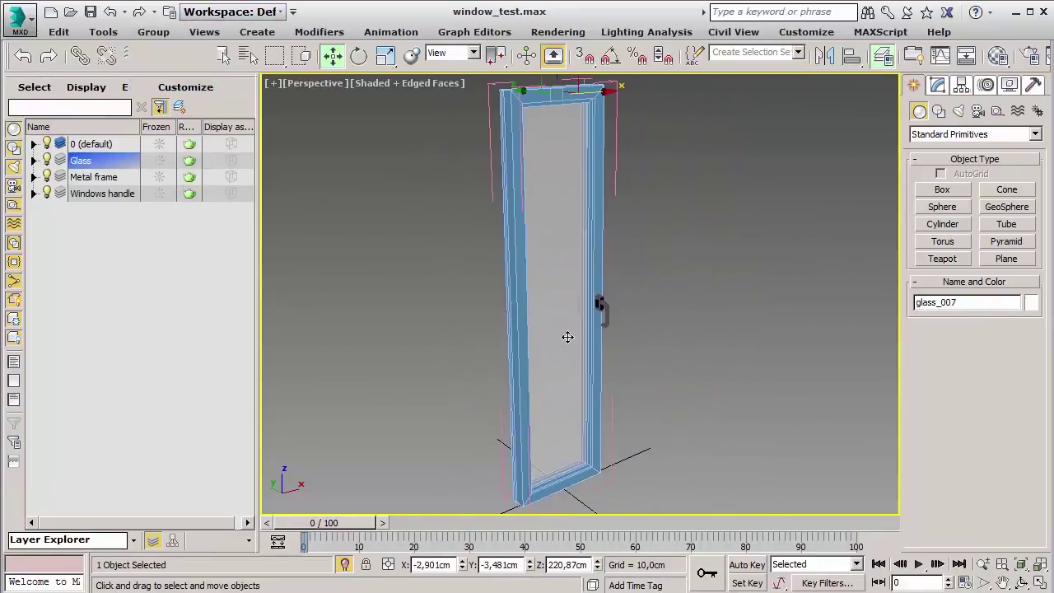
mouse_move(524, 92)
left_mouse_down()
mouse_move(585, 155)
mouse_move(460, 113)
mouse_move(737, 296)
left_mouse_up()
key("ctrl+z")
Close the Window group and show it under the default layer
left_click(153, 31)
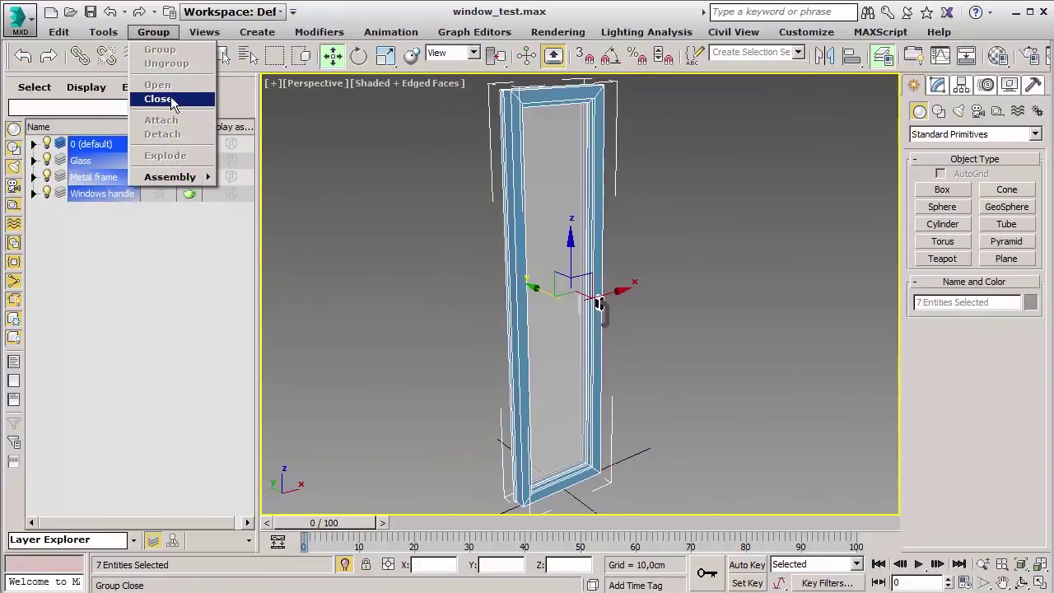
left_click(165, 97)
left_click(33, 144)
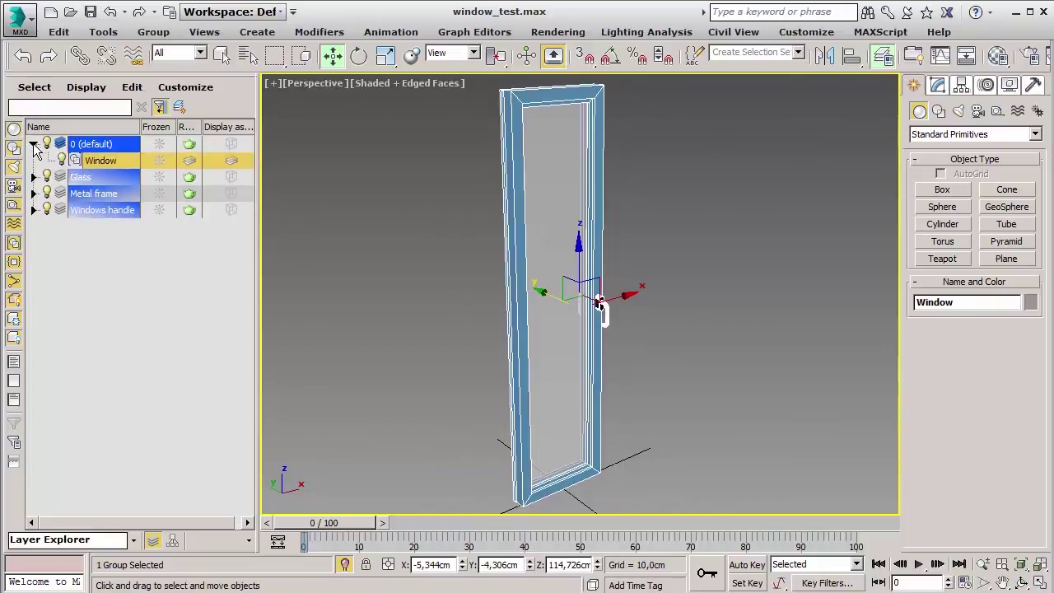
left_click(331, 186)
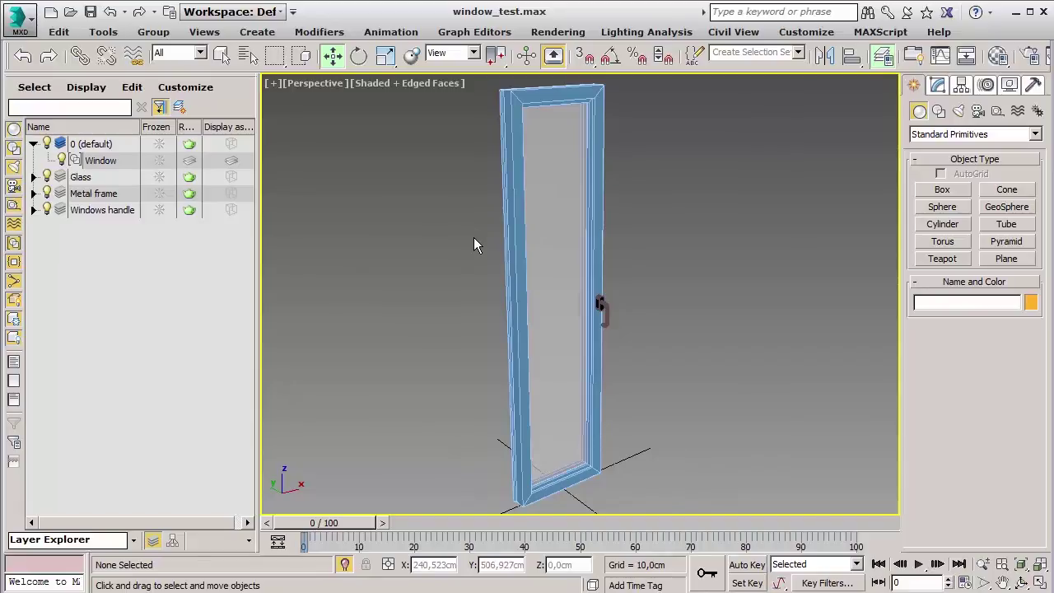
left_click(148, 33)
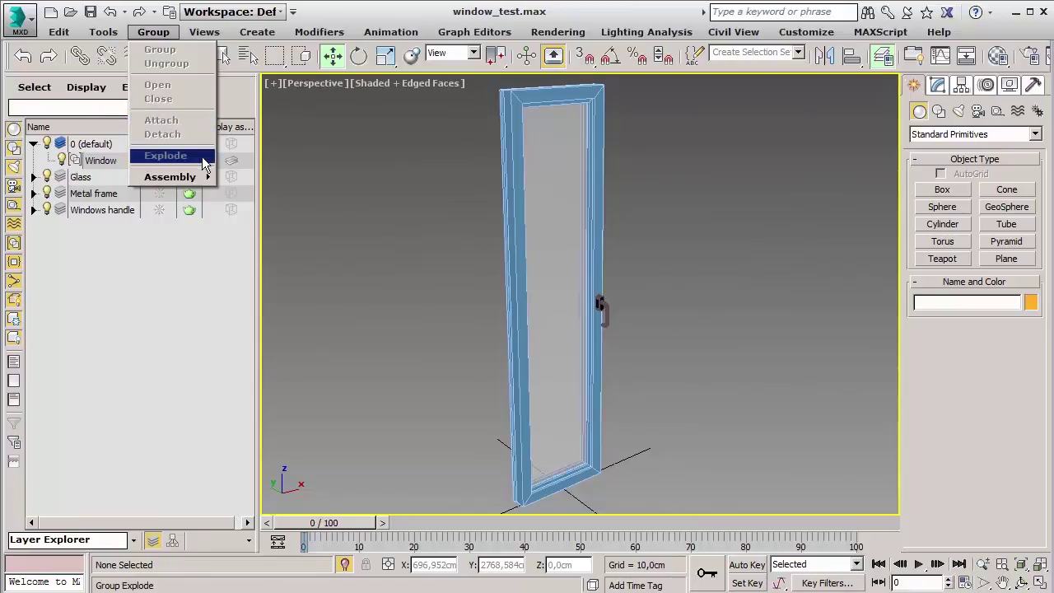
left_click(442, 188)
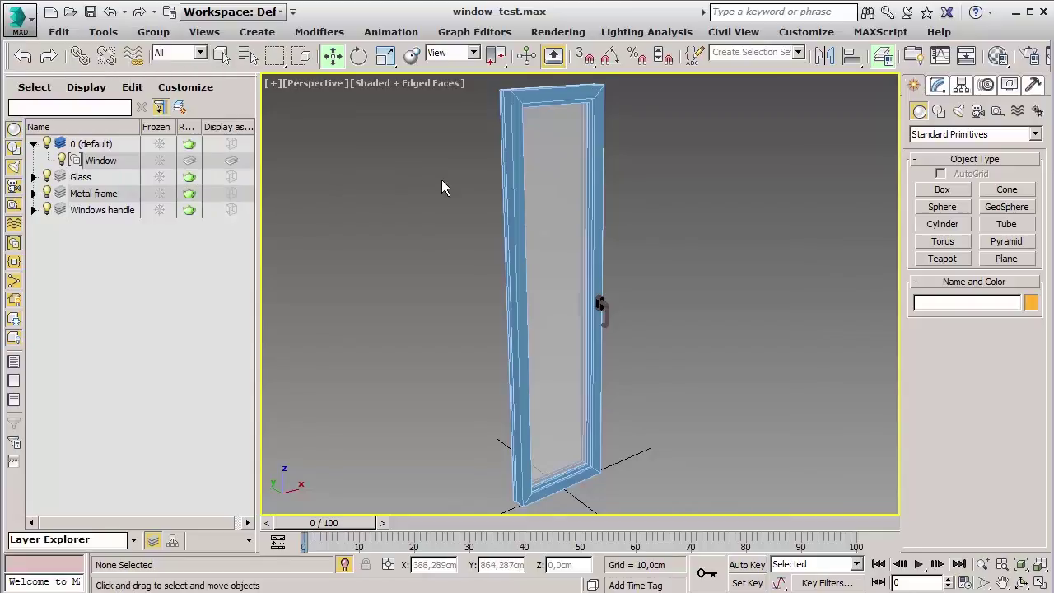